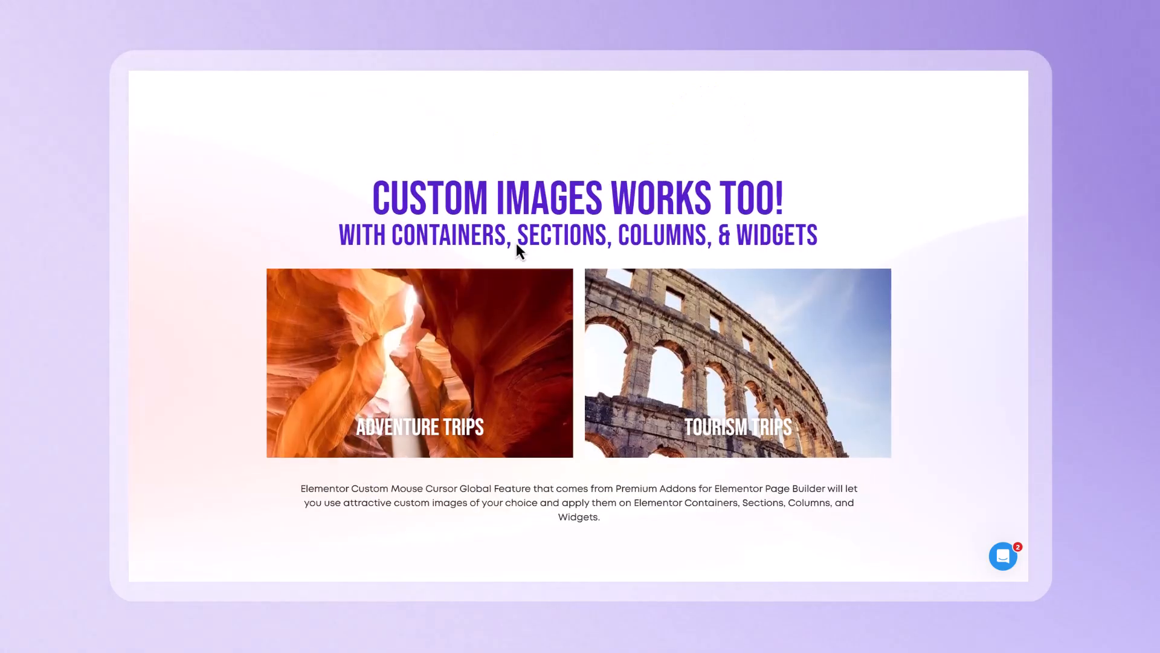
Look through the demo page's sections on custom image cursors and Lottie animation cursors.
scroll(516, 242, down, 1)
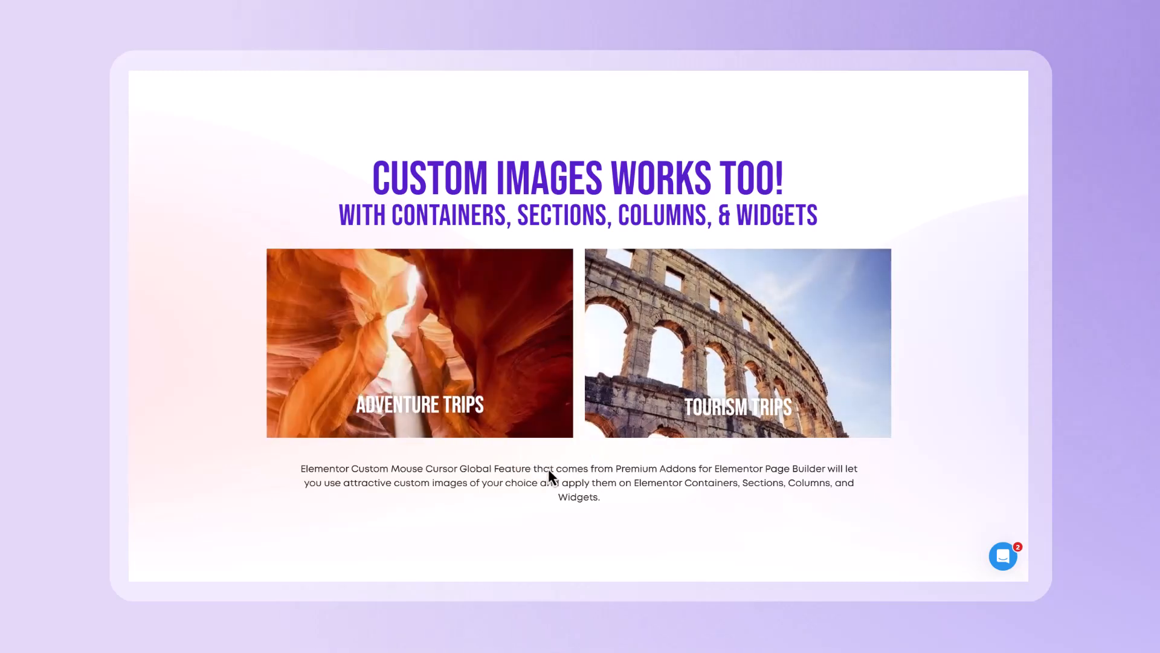
scroll(548, 480, down, 6)
scroll(546, 489, down, 2)
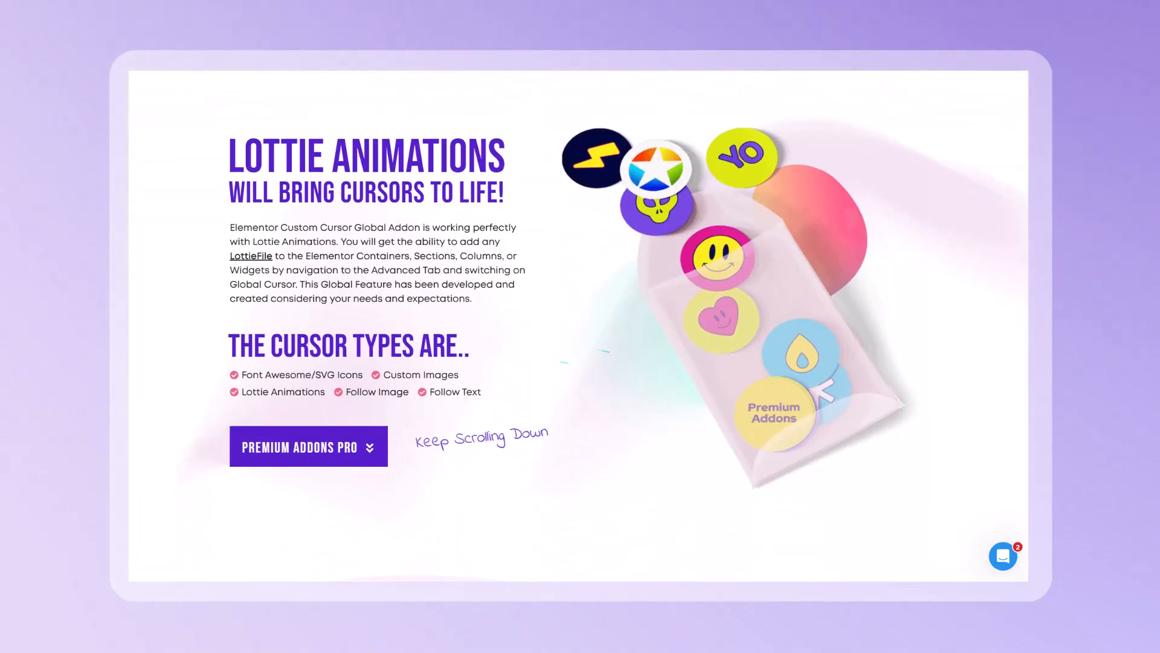
scroll(589, 380, down, 7)
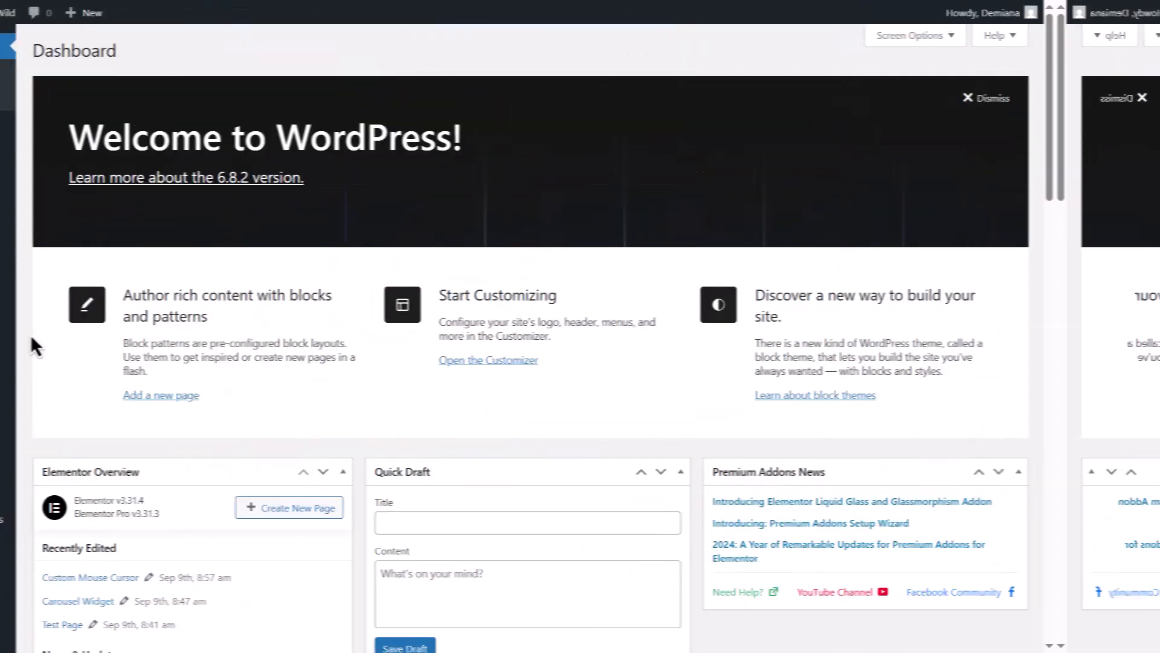
Open the list of installed plugins from the WordPress dashboard.
mouse_move(107, 380)
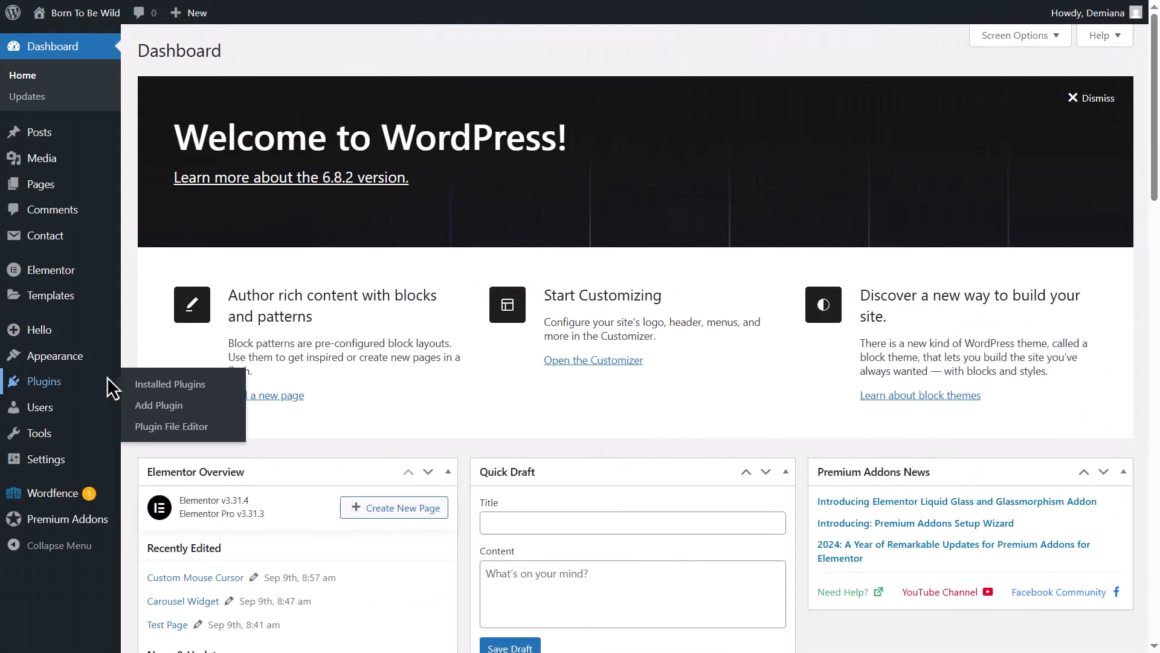
click(162, 384)
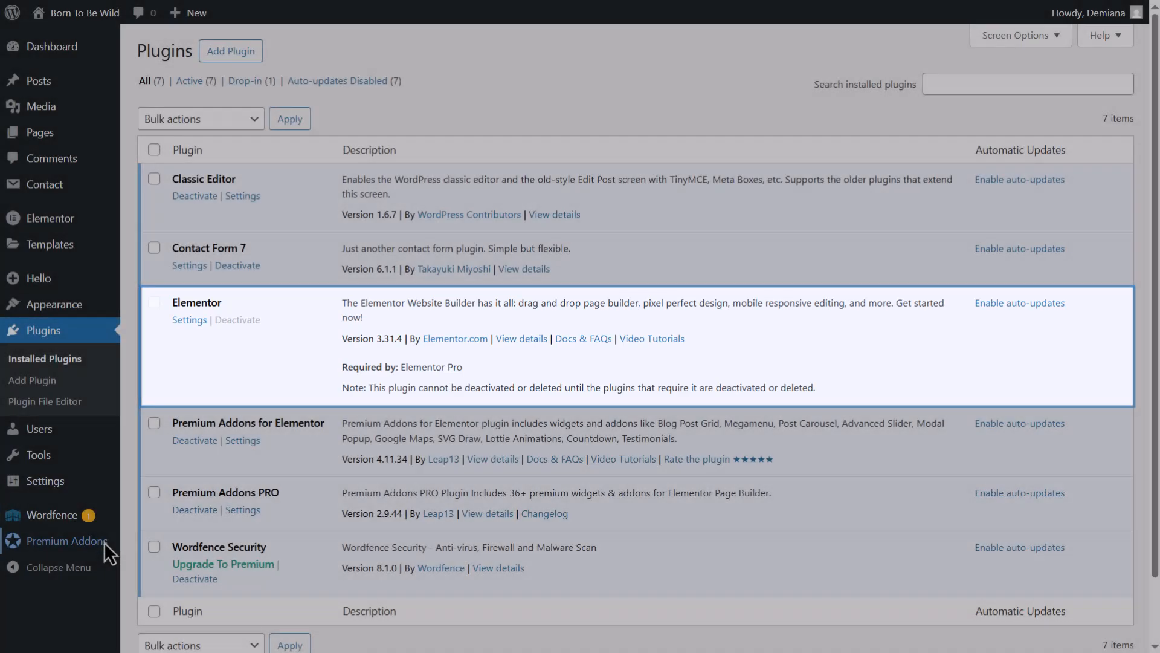
Enable the Custom Mouse Cursor feature in the Global Addons settings of Premium Addons.
mouse_move(103, 542)
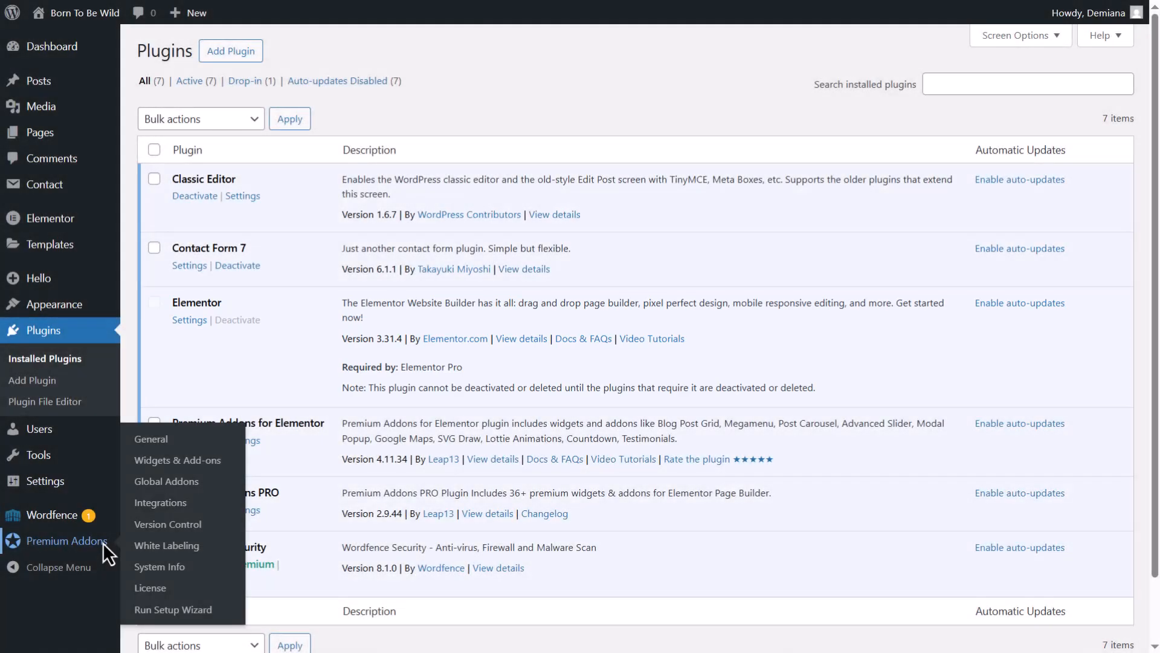
click(172, 477)
scroll(155, 456, down, 2)
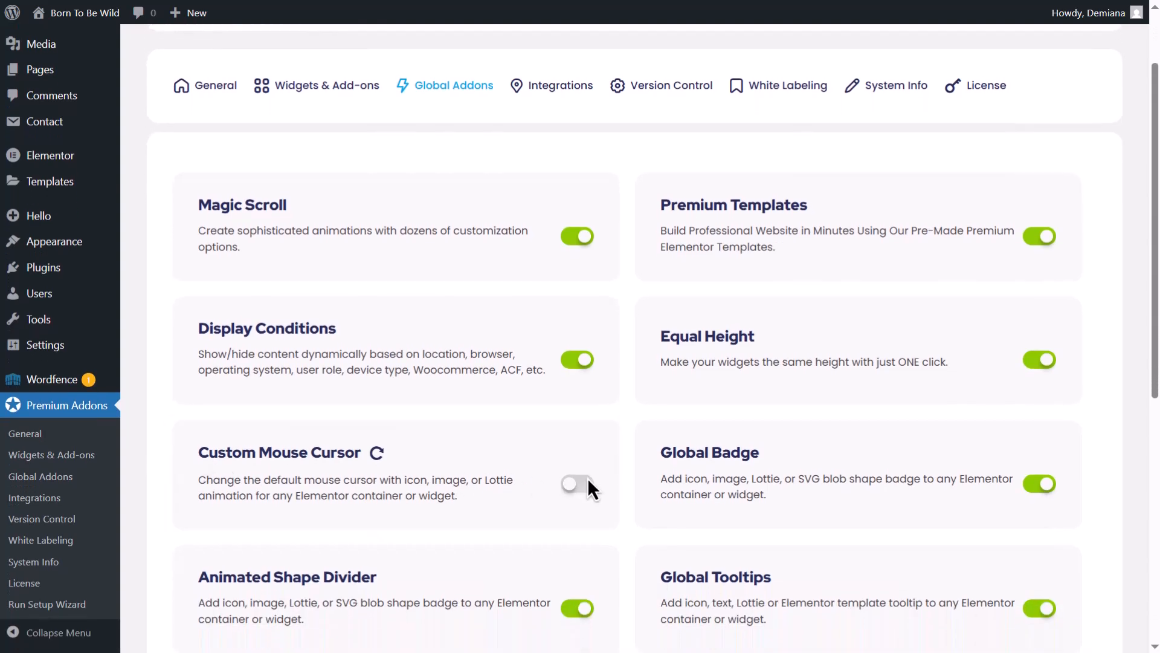
click(587, 478)
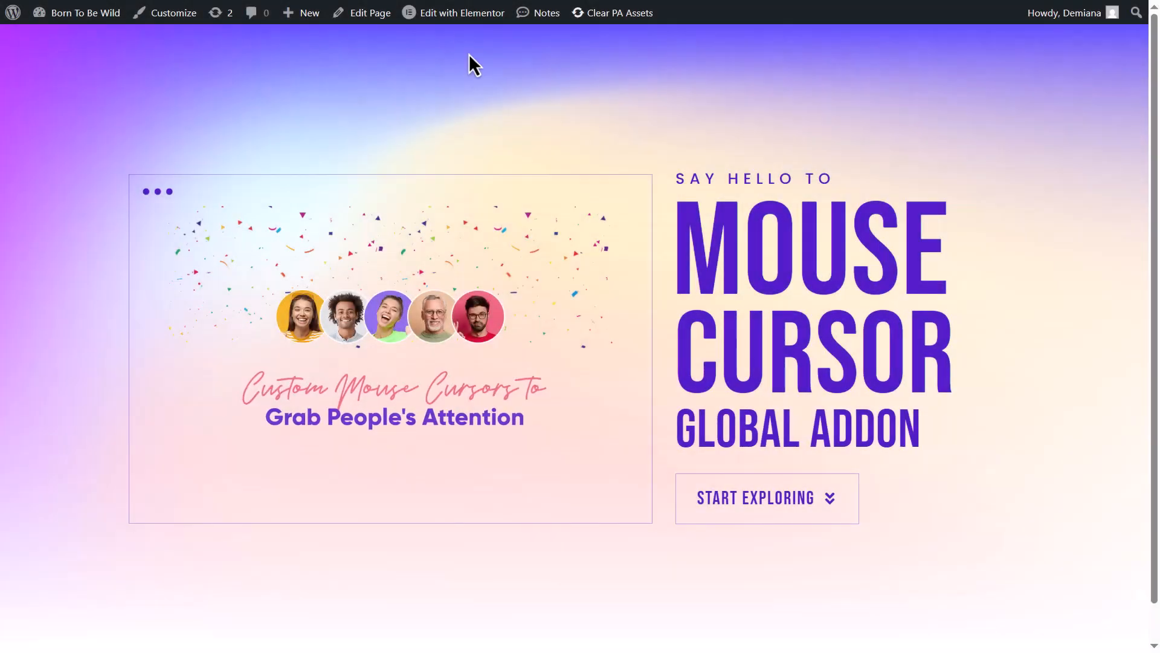
Open the demo page for editing in Elementor and view the Custom Mouse Cursor option for the confetti container and in the page settings.
click(458, 17)
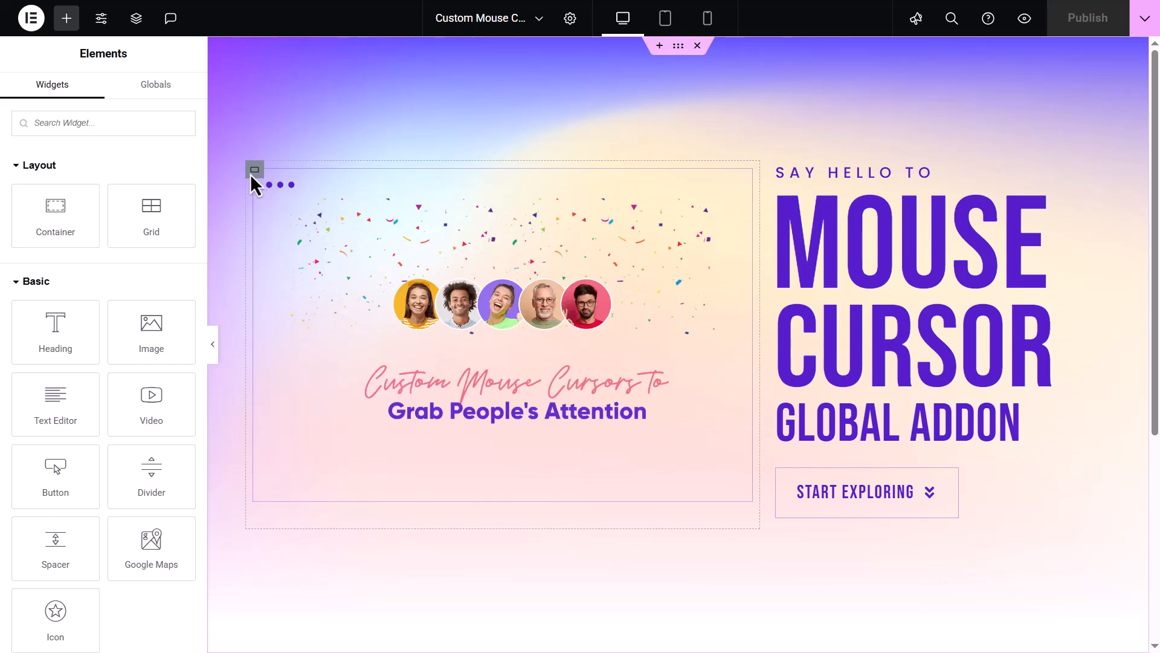
click(255, 170)
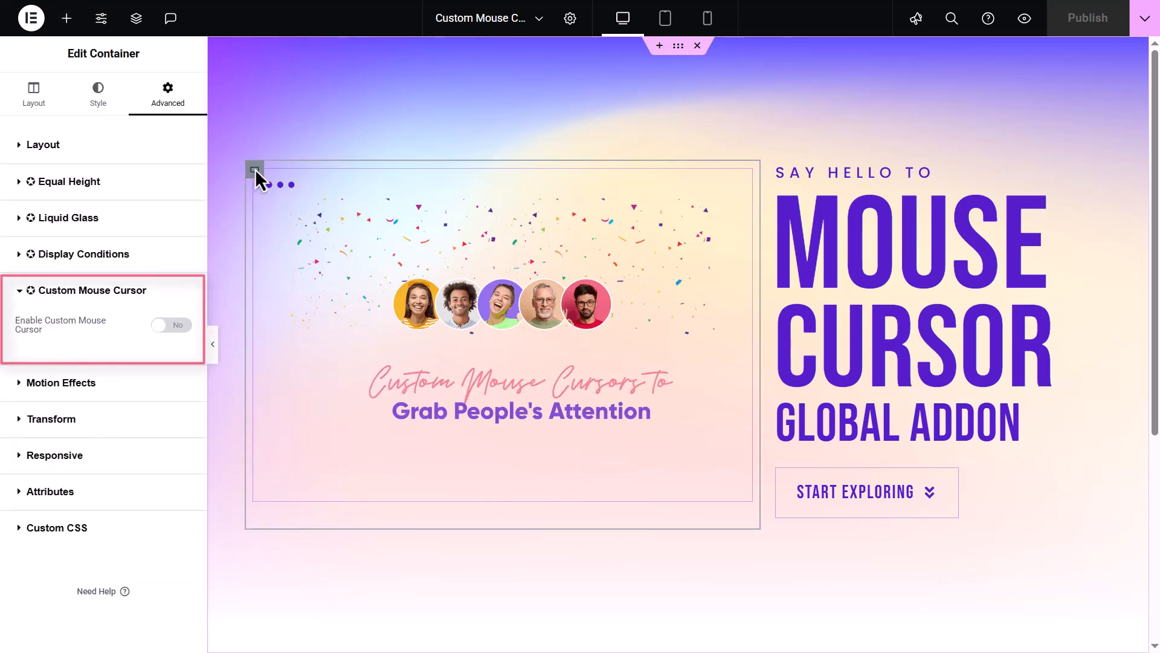
click(571, 19)
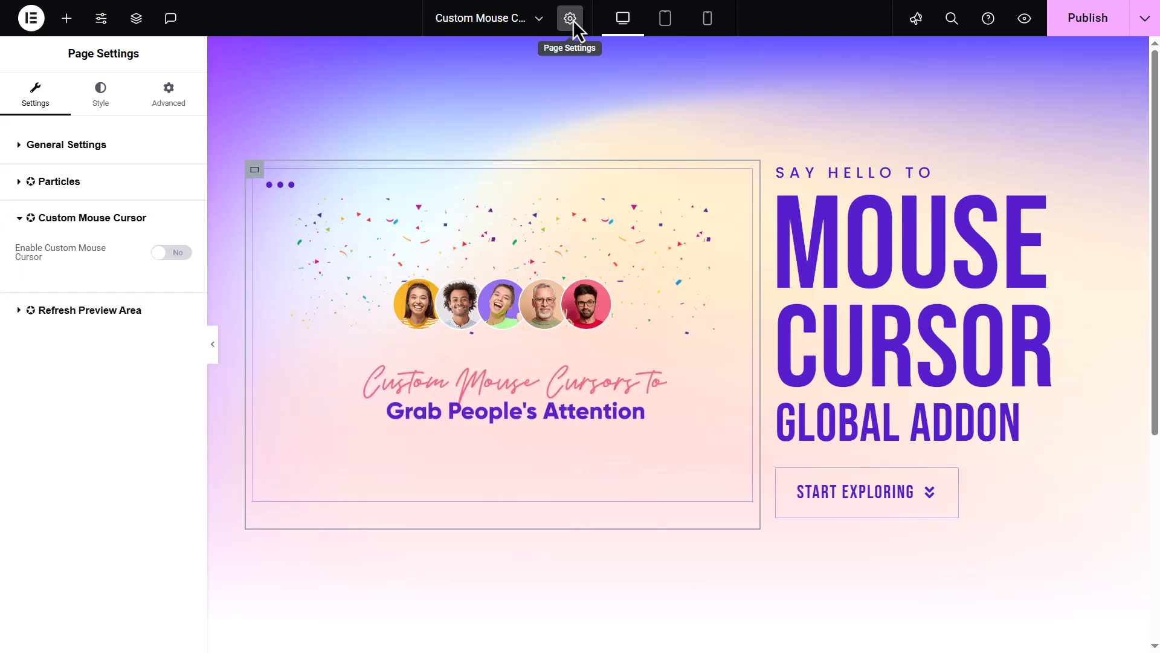
Enable the custom mouse cursor for the container that holds the confetti and faces graphic.
click(256, 168)
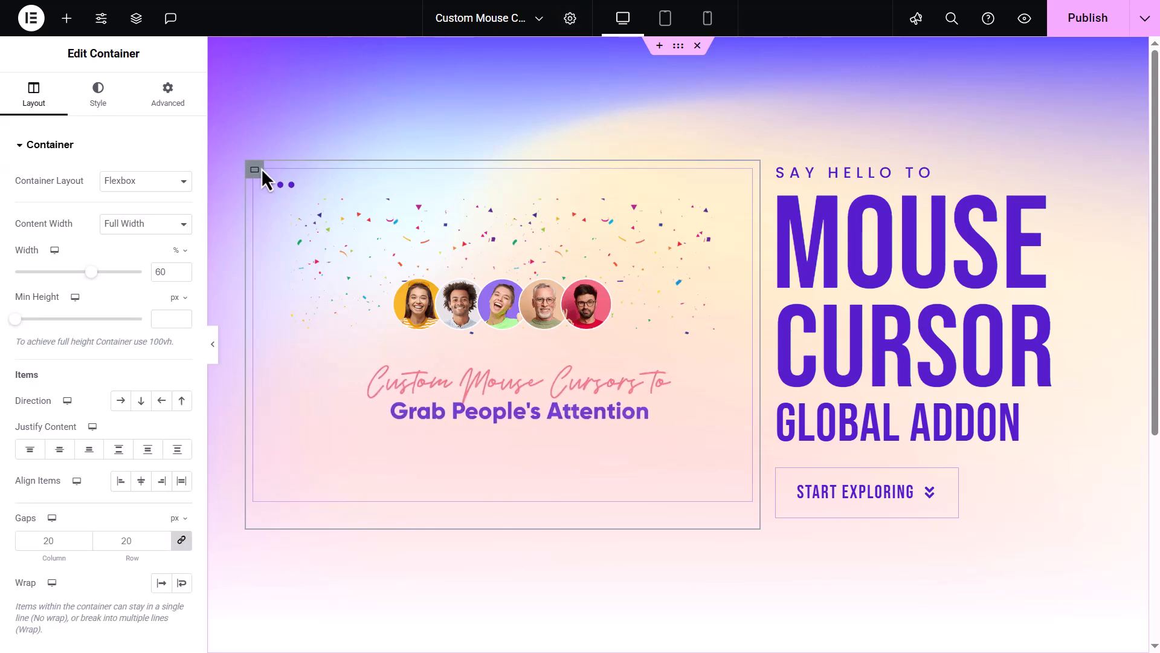
click(184, 111)
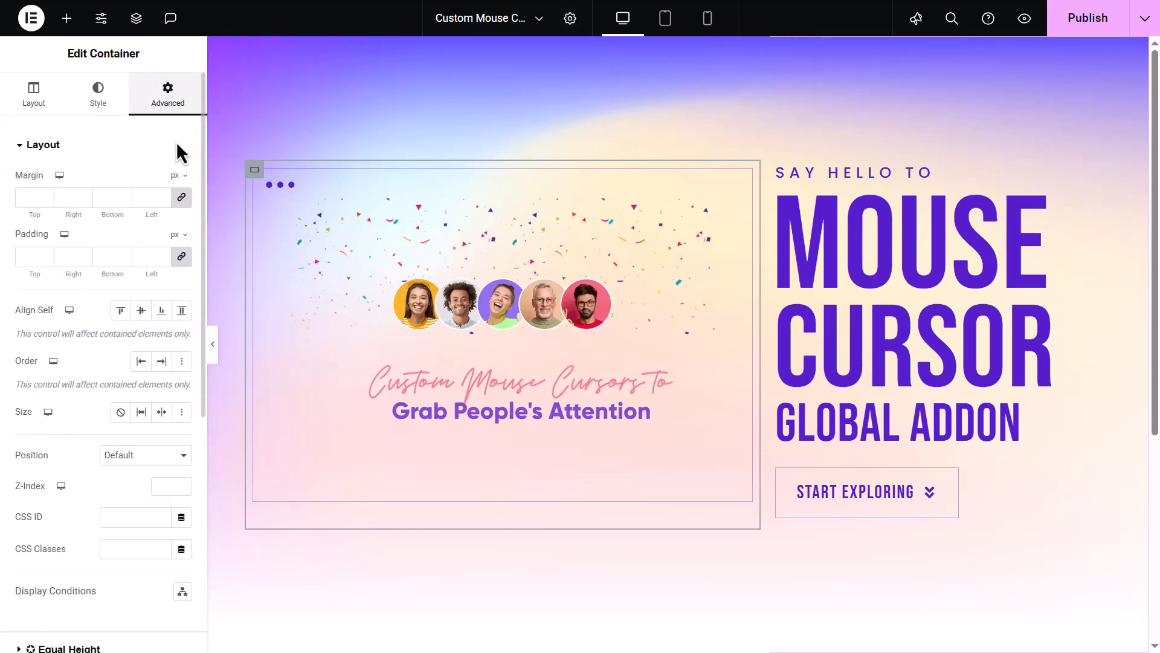
scroll(165, 222, down, 7)
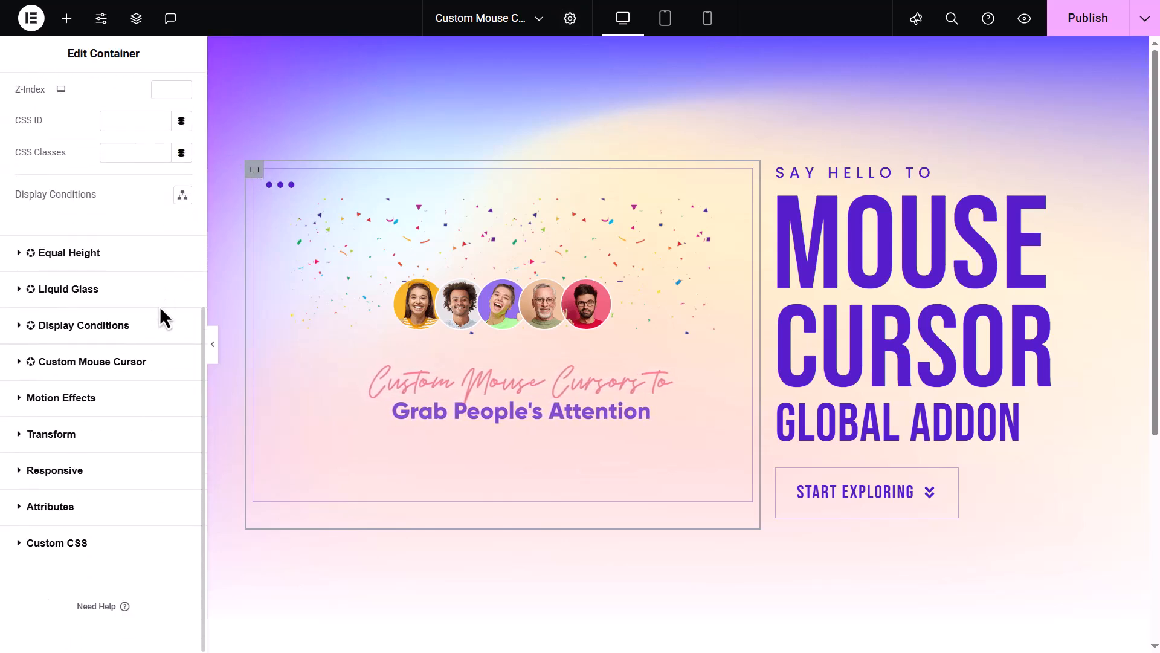
click(158, 362)
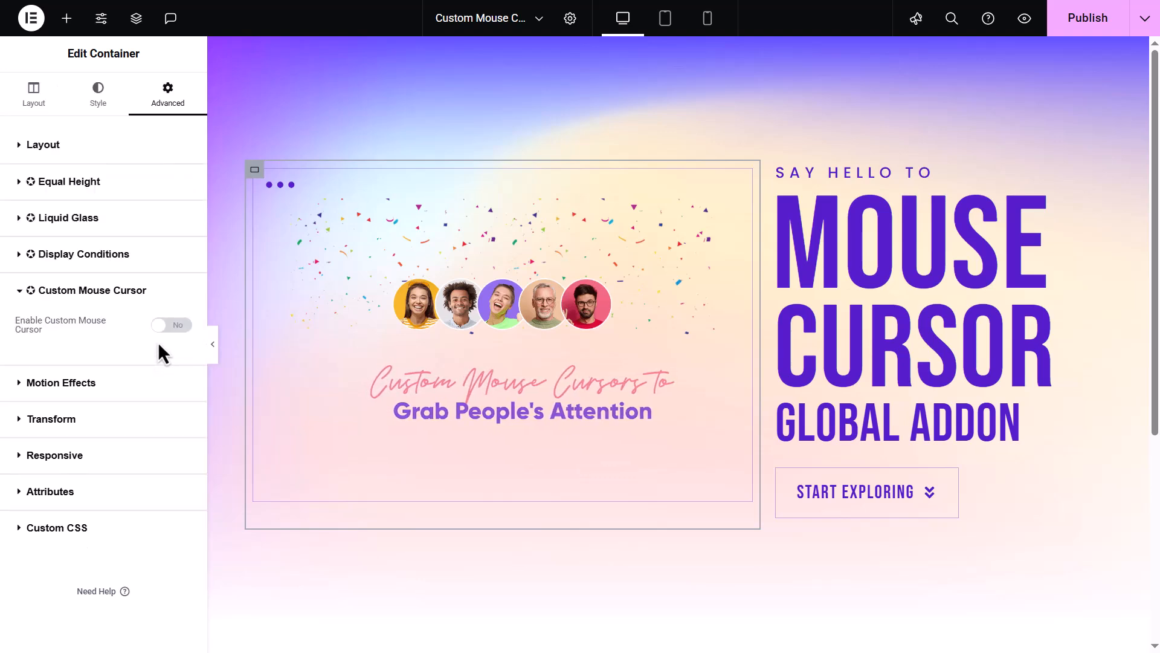
click(165, 328)
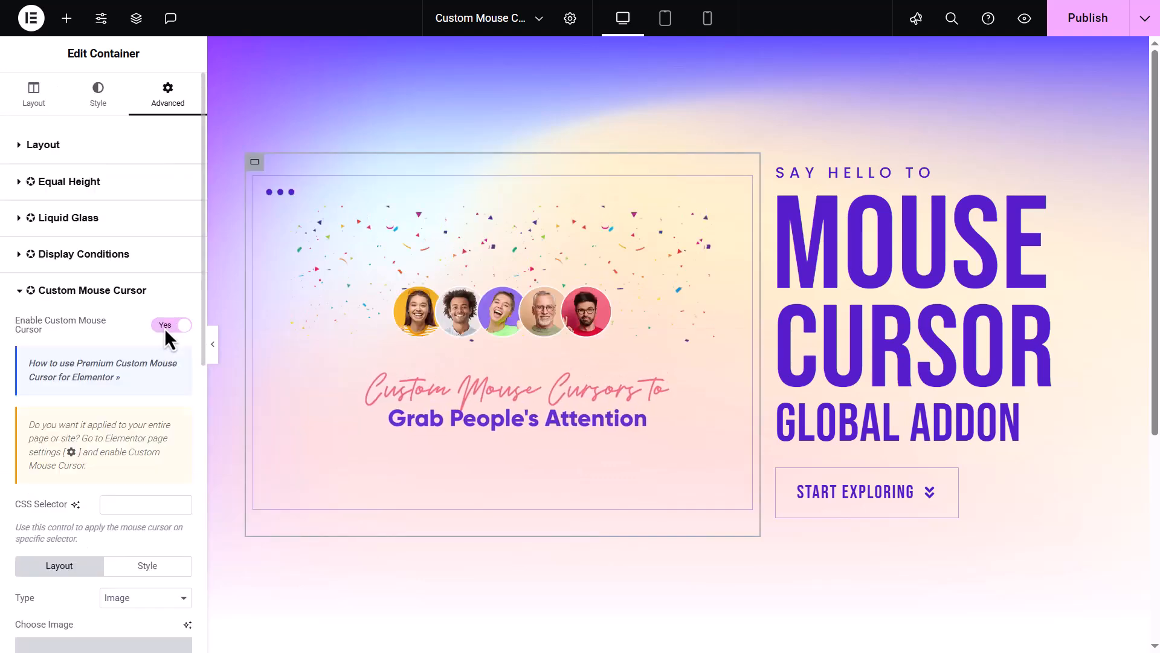
Set the container's cursor type to Image and use 3d-hand-pointing.png from the media library.
scroll(164, 327, down, 5)
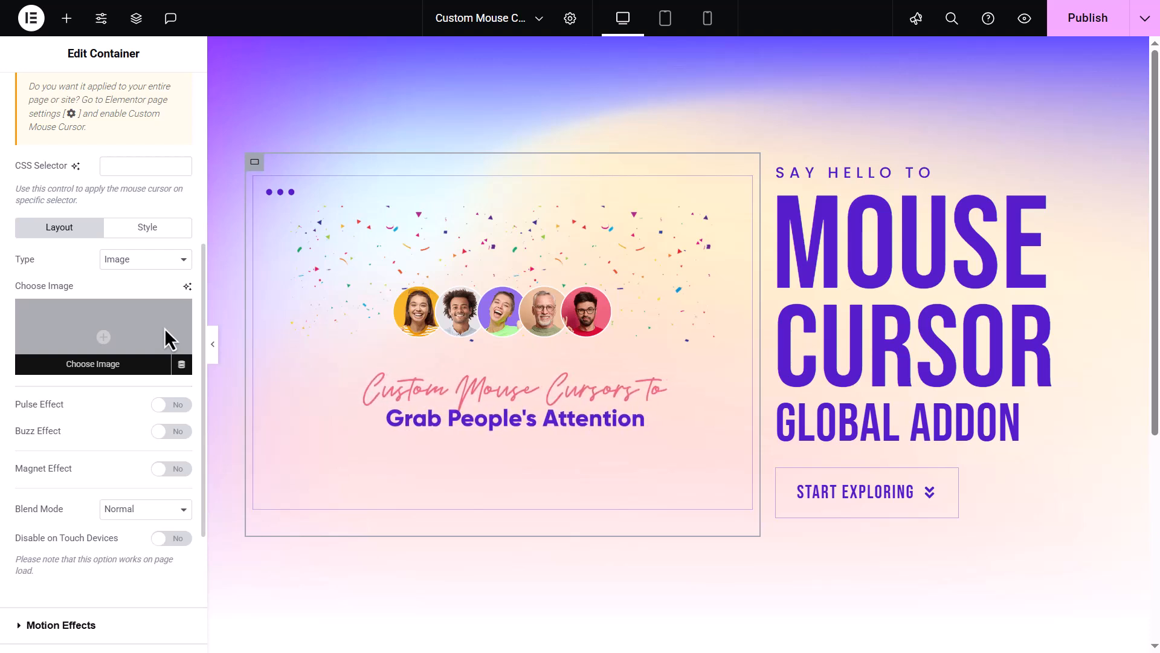
click(170, 274)
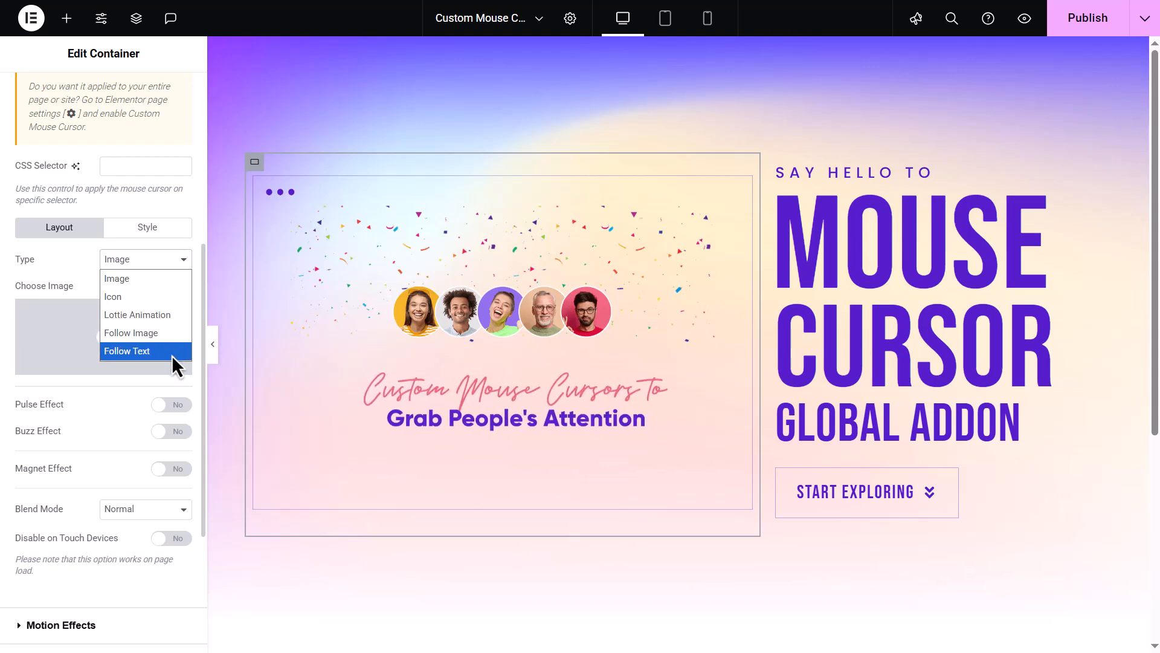
click(165, 283)
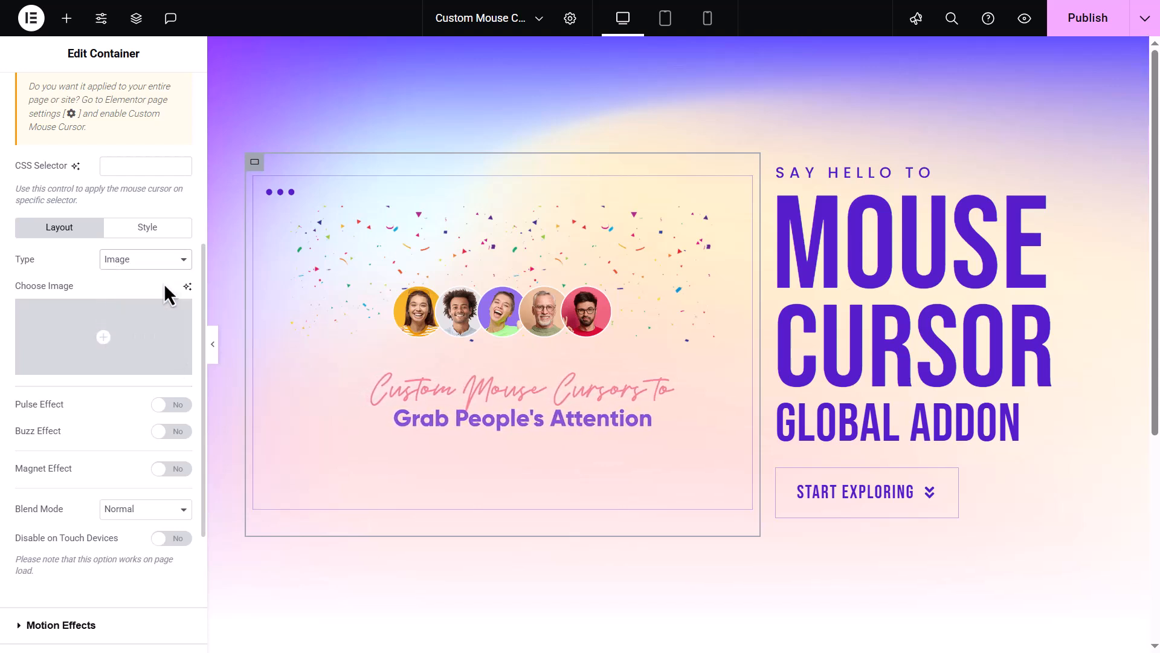
click(158, 331)
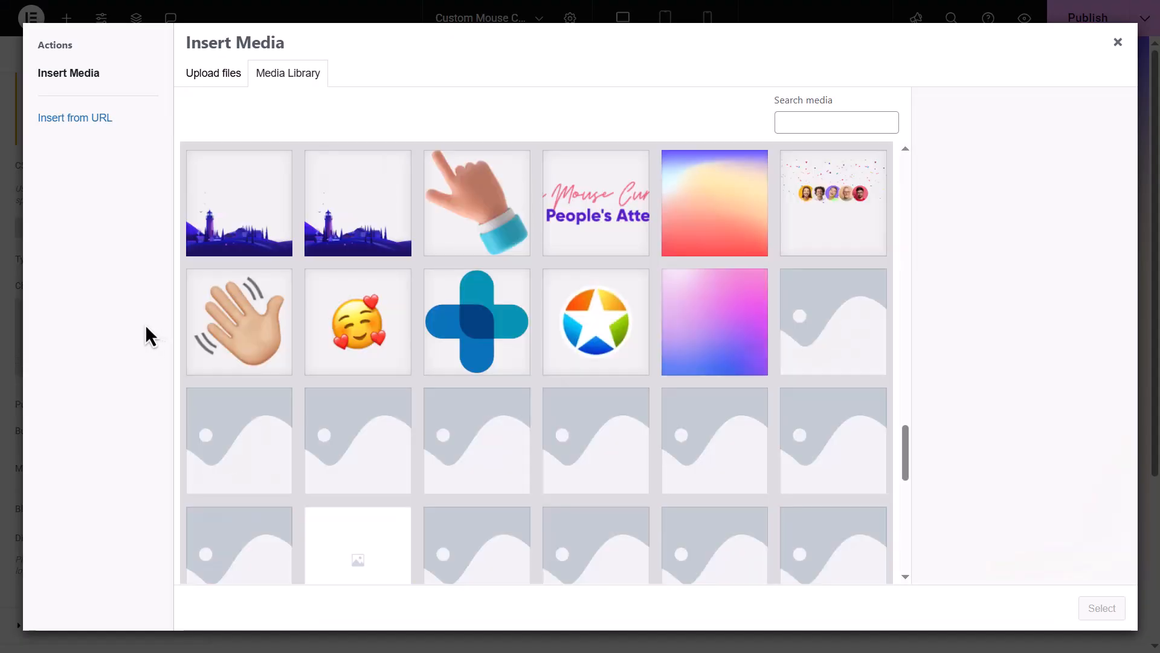
click(466, 200)
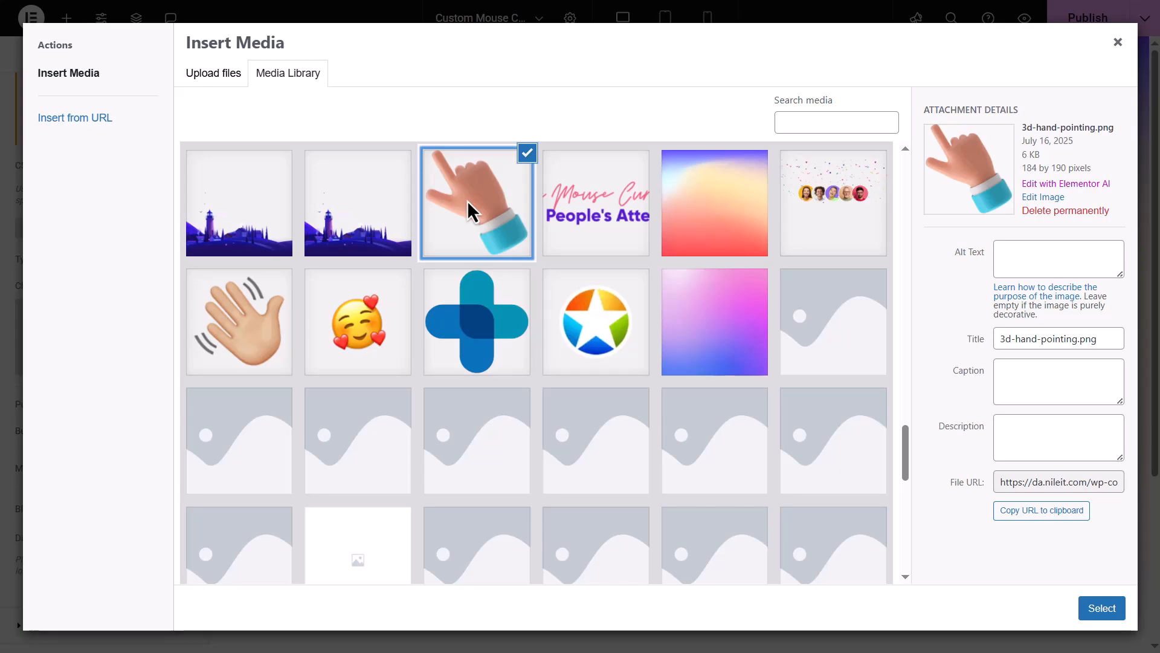
click(1099, 608)
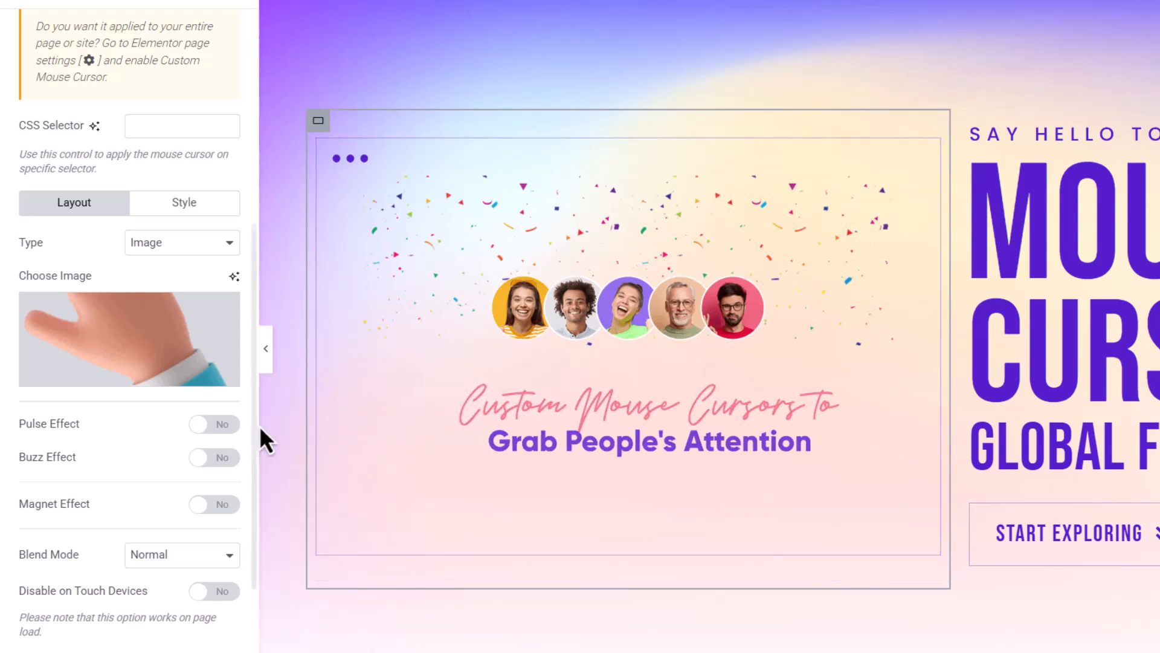
Try the Pulse Effect and the Buzz Effect on the hand image cursor, switching each one off again.
click(222, 425)
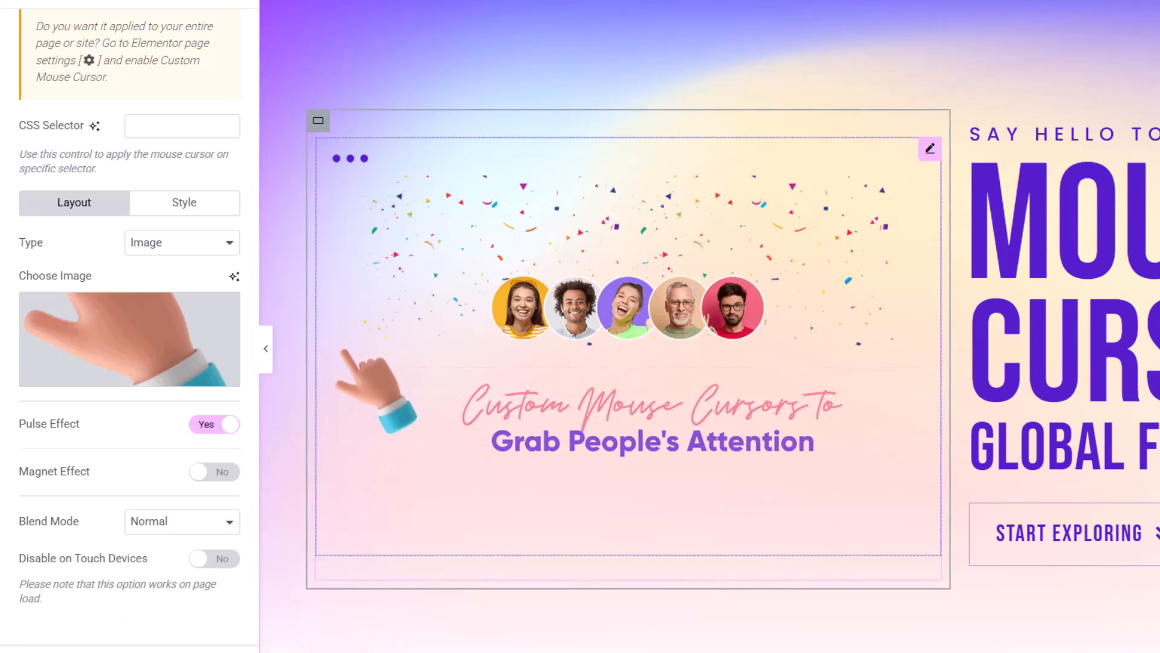
click(217, 426)
click(223, 458)
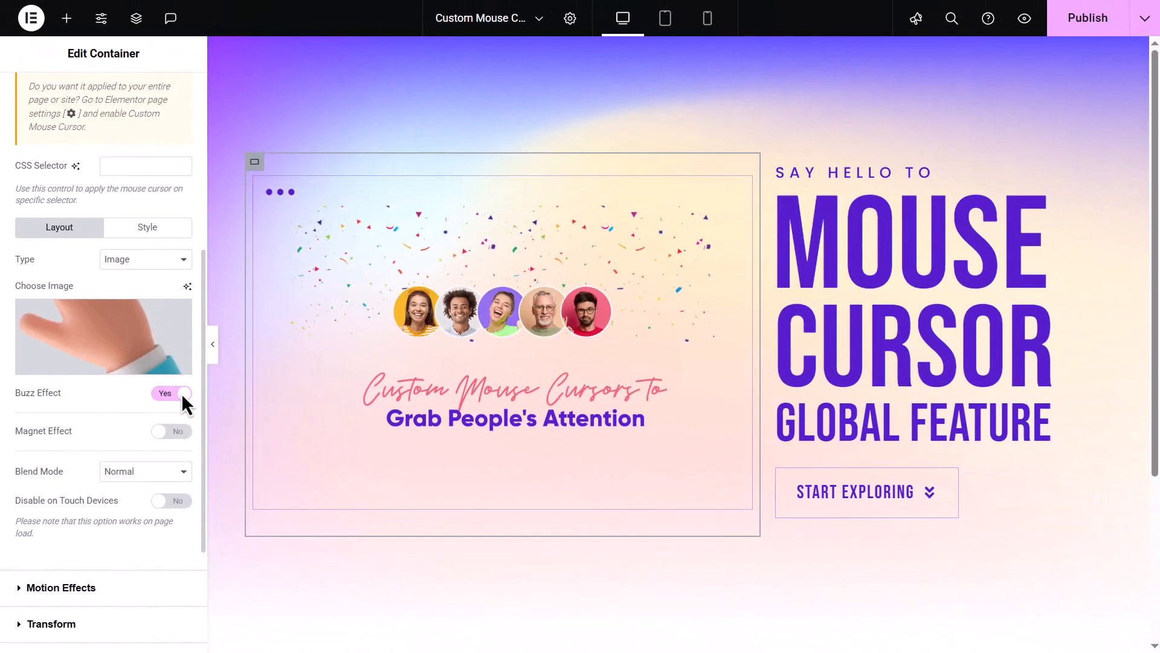
click(196, 402)
Set the container's cursor type to Icon and look through the icon library.
click(184, 253)
click(166, 297)
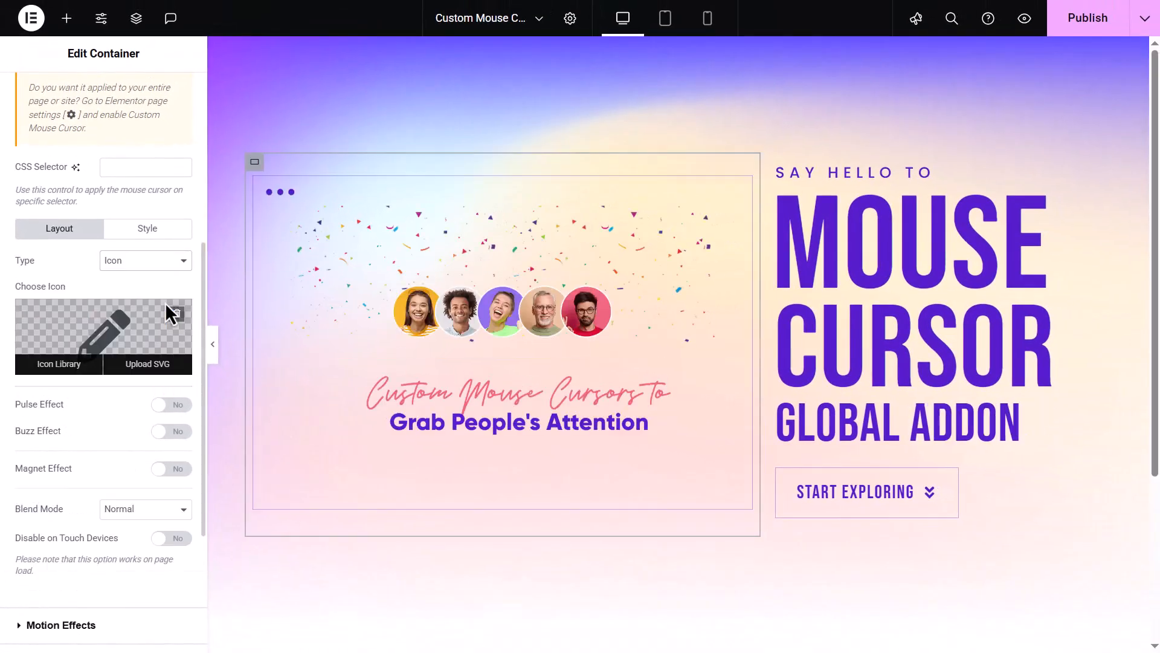
click(164, 307)
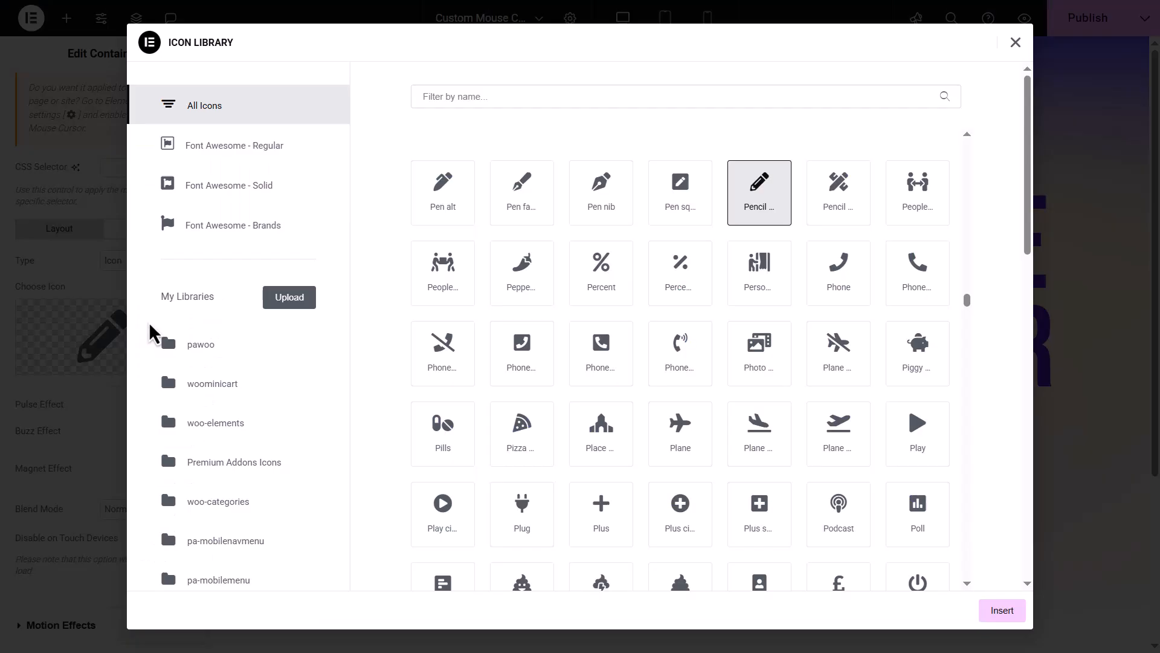
scroll(551, 383, down, 1)
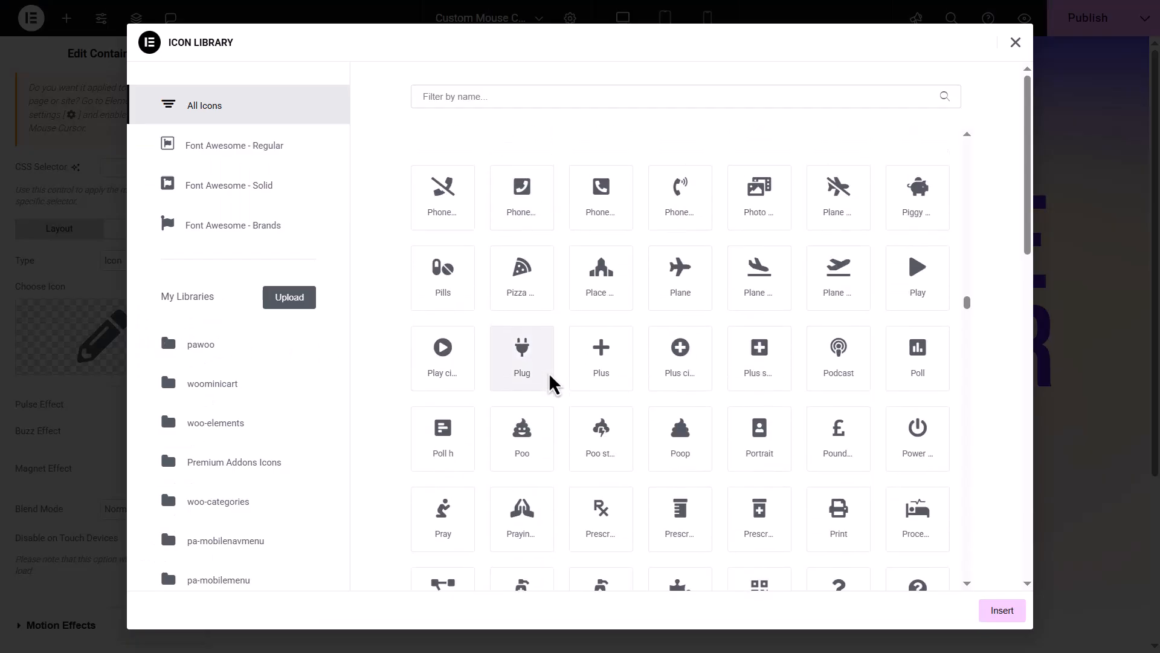
scroll(535, 384, up, 10)
click(108, 379)
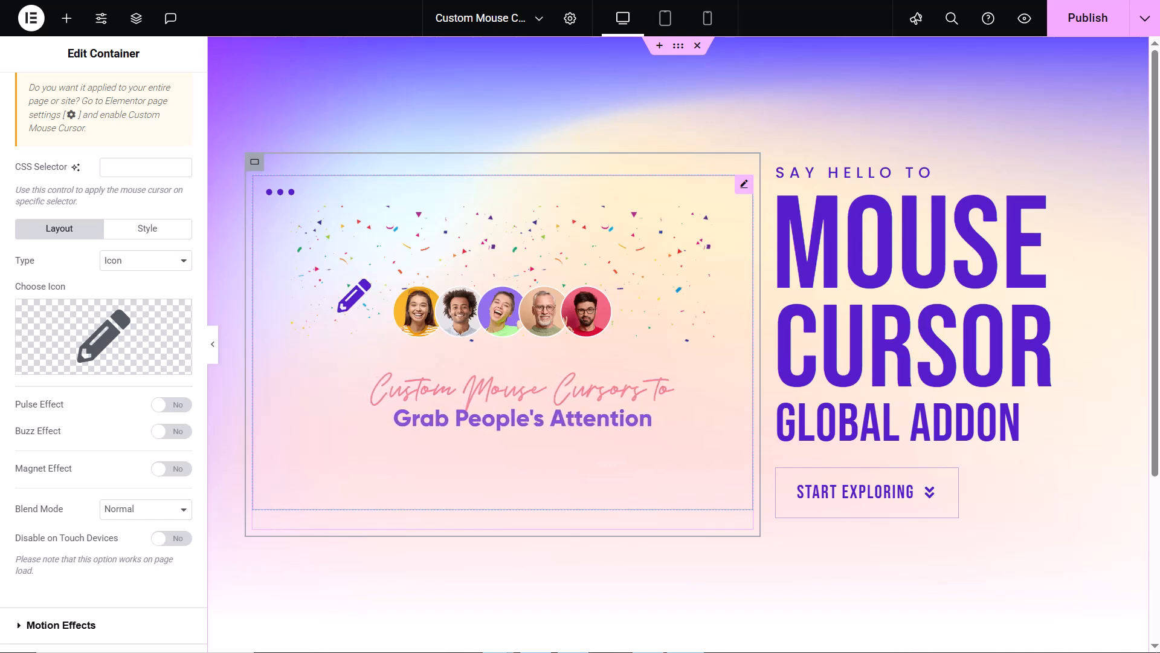
Try the Buzz Effect on the pencil icon cursor and switch it off again.
click(183, 429)
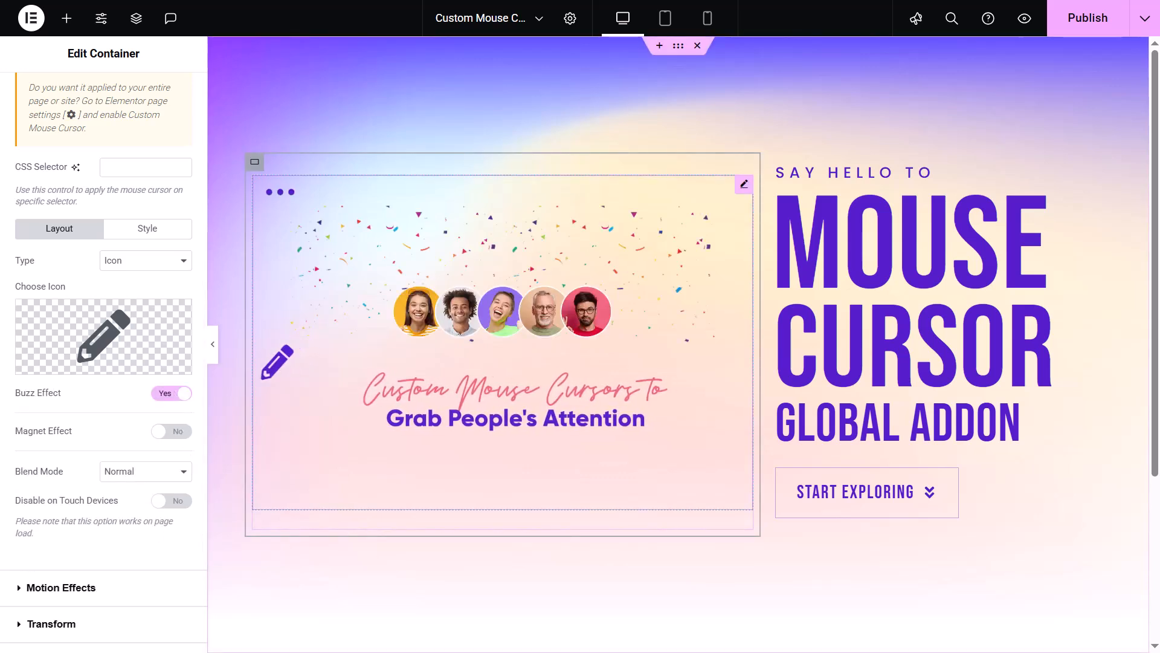
click(182, 393)
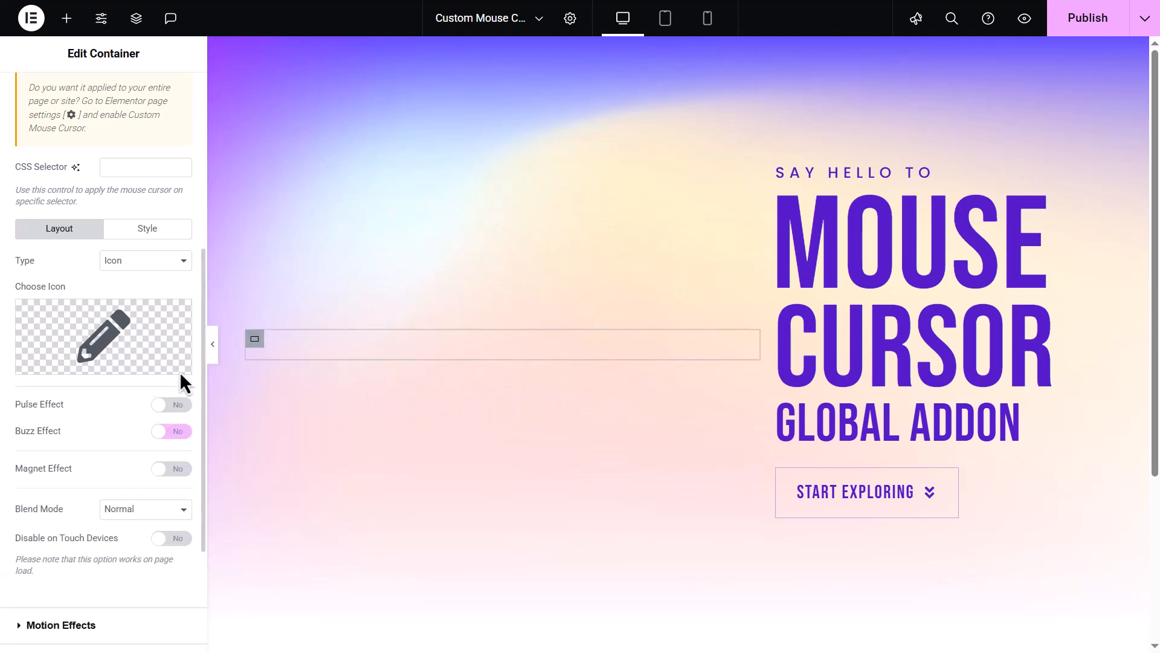
Set the cursor type to Lottie Animation and supply the lottie.host JSON URL ending in vT9kTXmv0w.json as its external source.
click(165, 256)
click(173, 317)
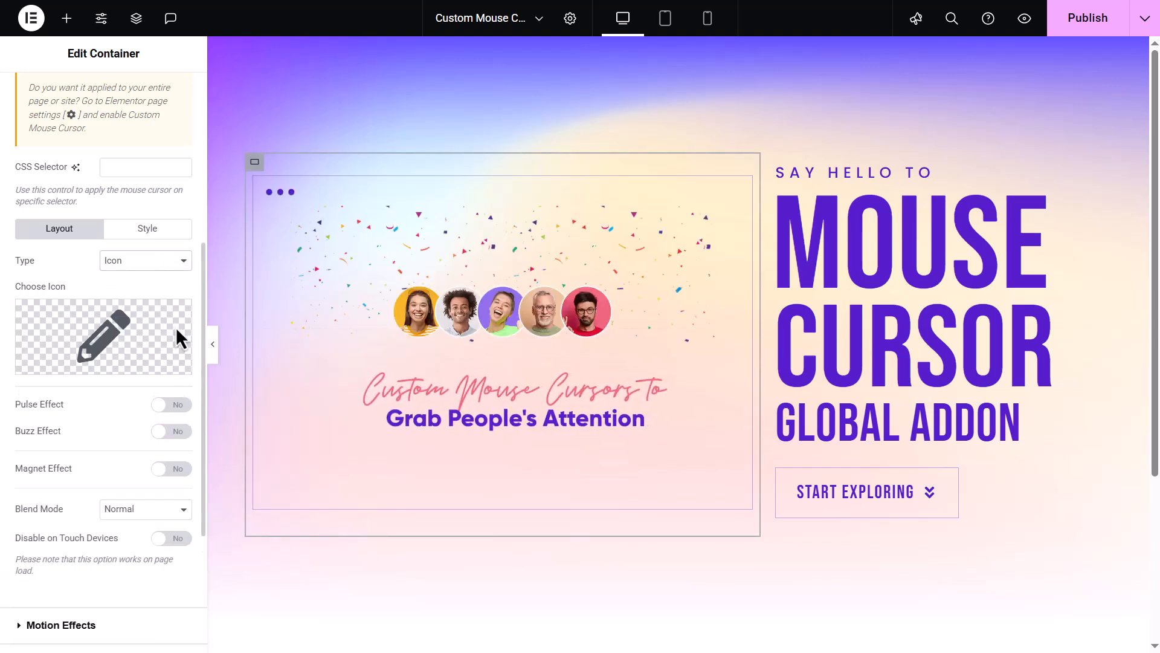
click(131, 342)
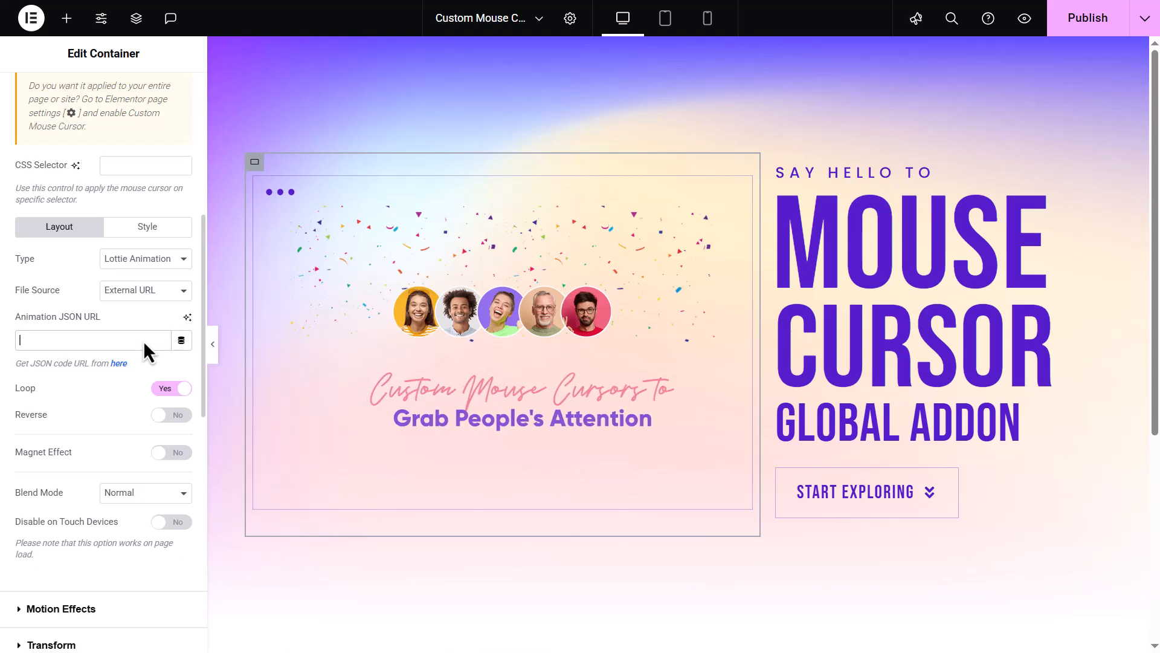
key(ctrl+v)
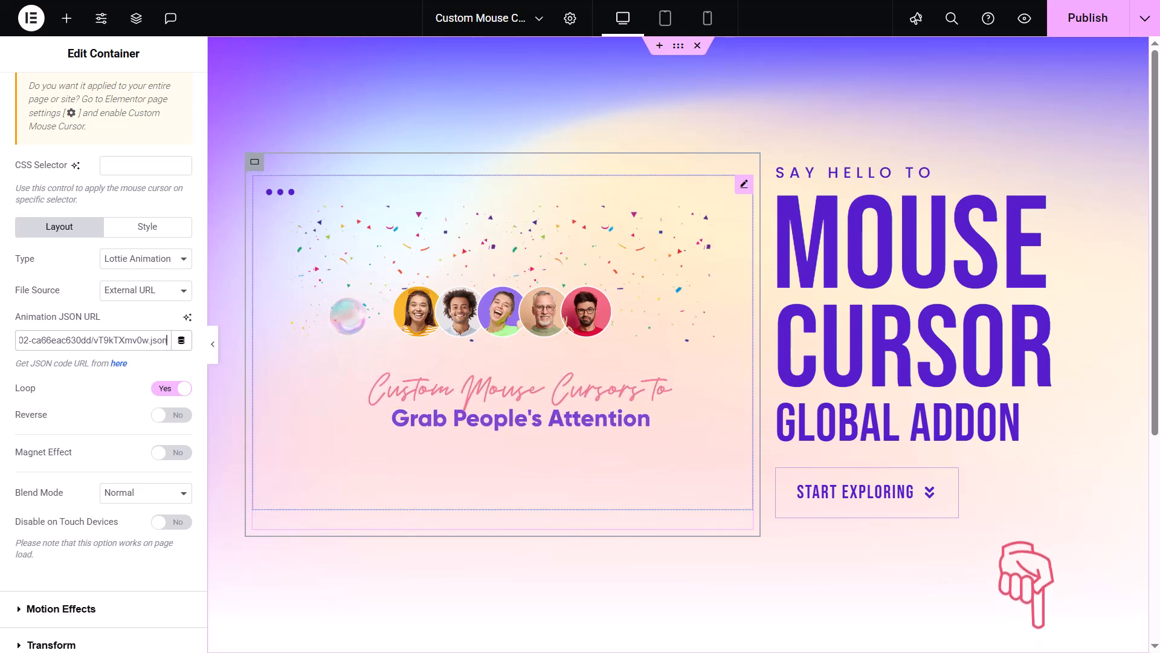
Set the container's cursor type to Follow Image and use cool.svg from the media library as its image.
click(178, 261)
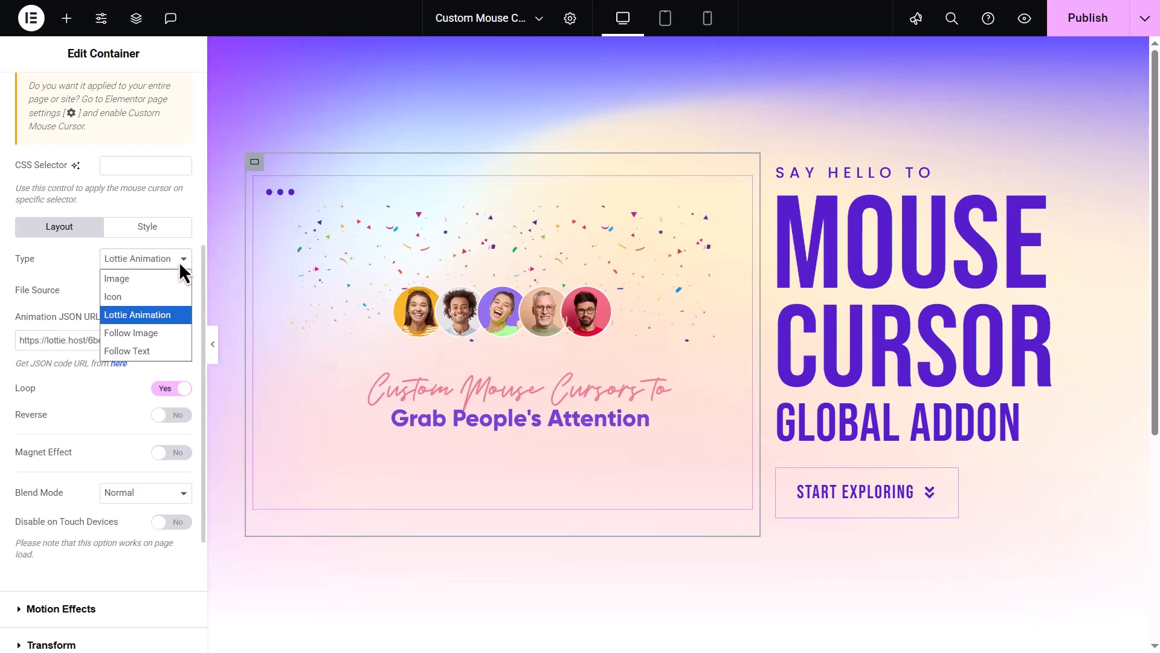
click(171, 331)
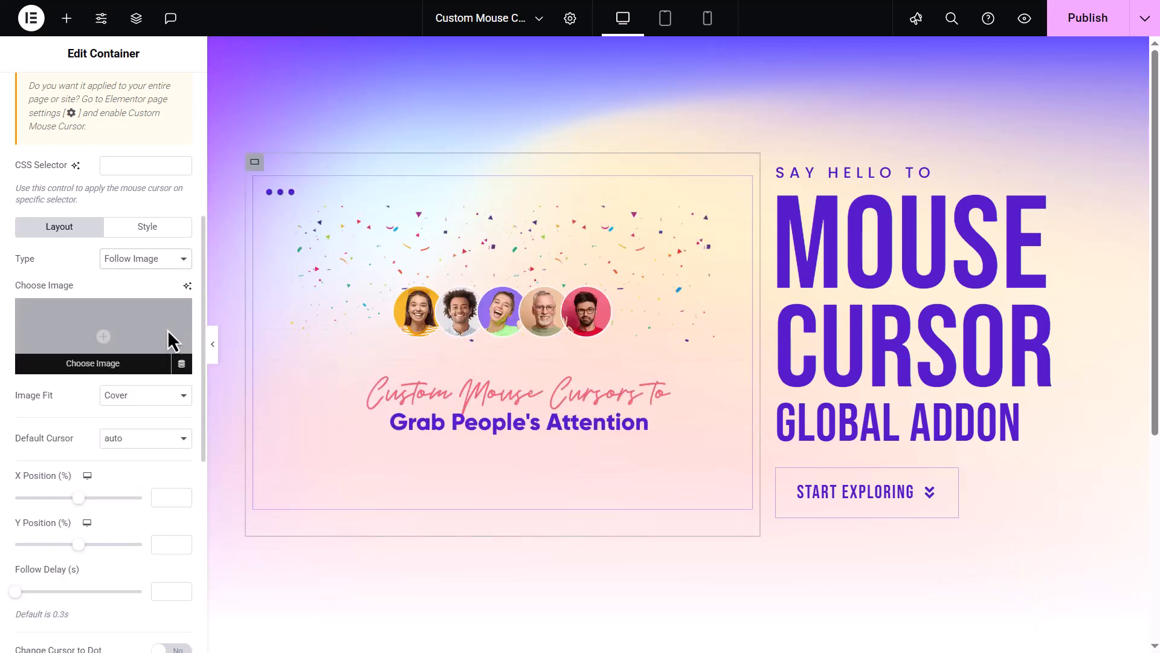
click(171, 335)
scroll(362, 386, down, 5)
click(719, 536)
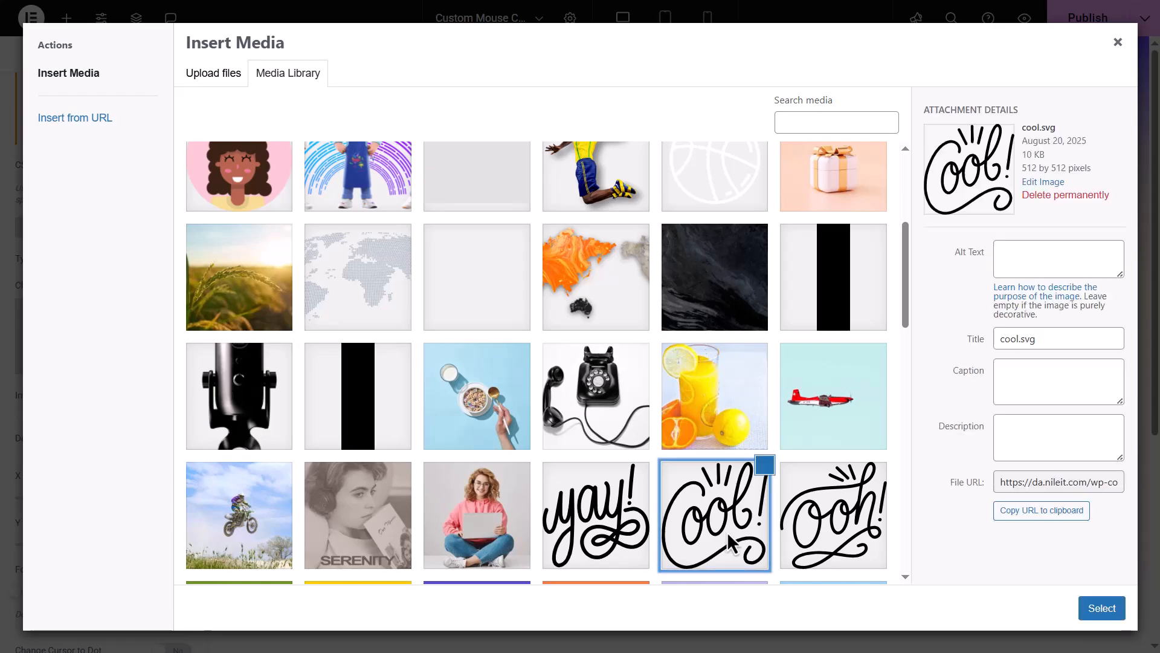
click(1089, 602)
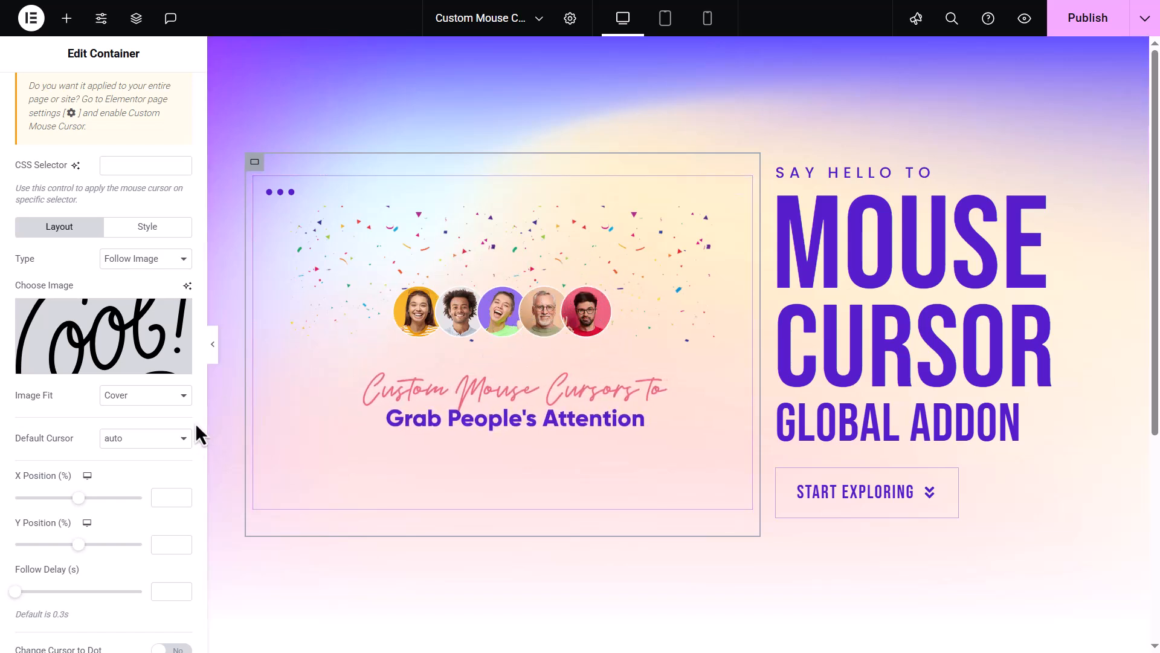
Set the follow image's default cursor to System Cursor and its position to X 17% and Y -26%.
click(182, 438)
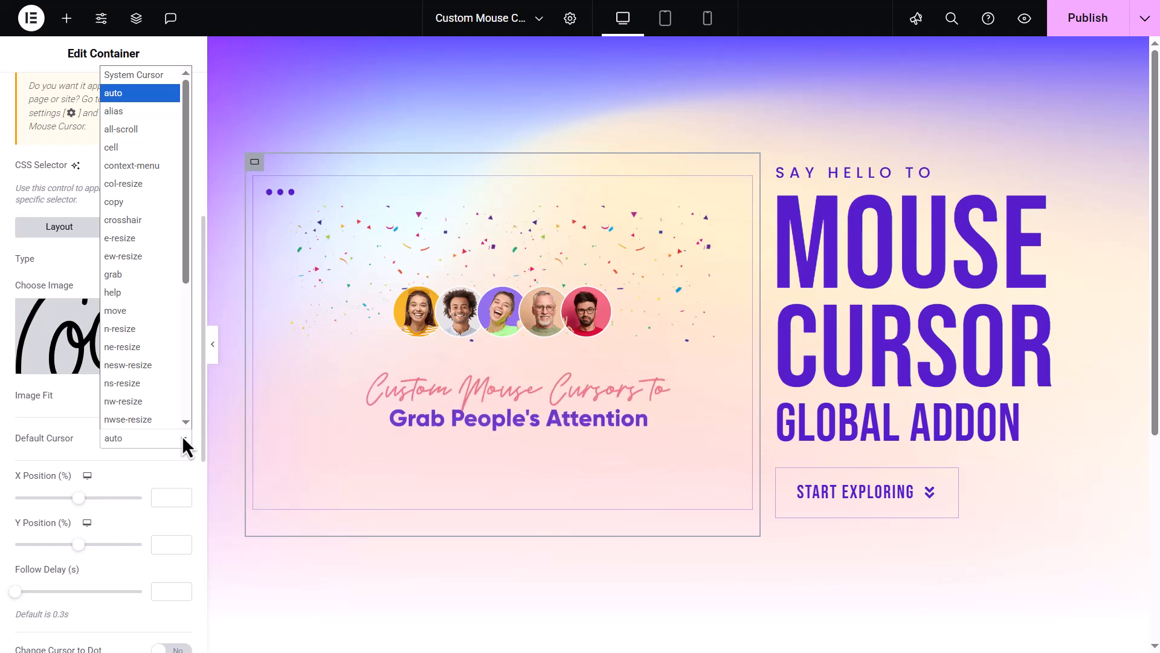
click(159, 76)
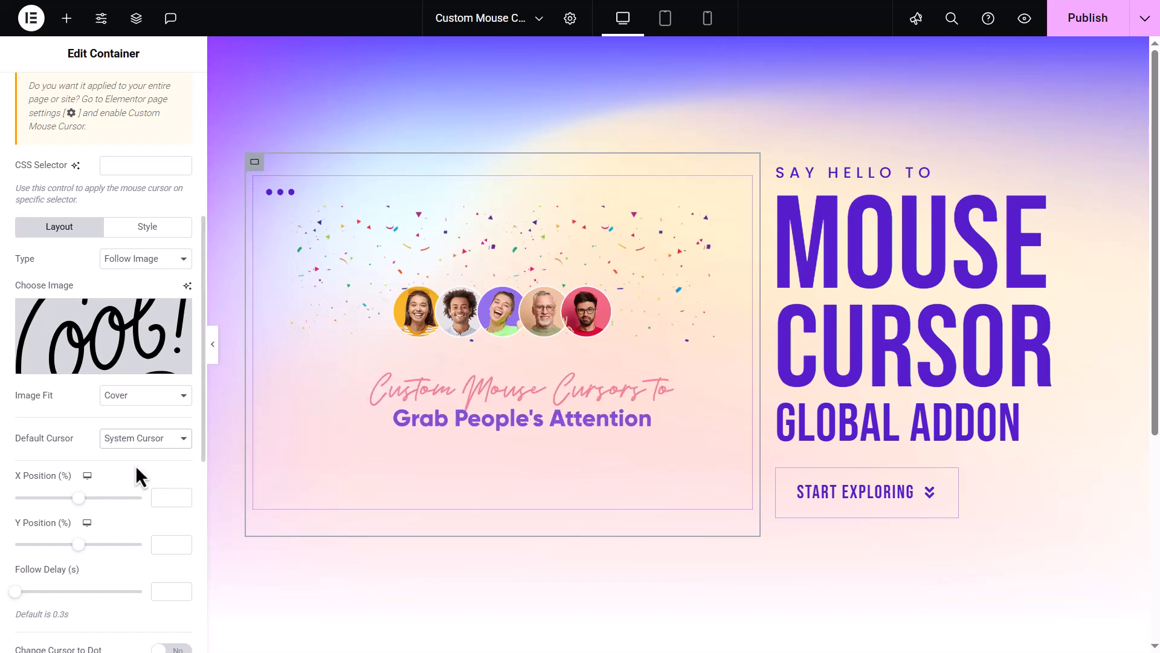
scroll(135, 466, down, 1)
scroll(136, 476, down, 1)
click(100, 365)
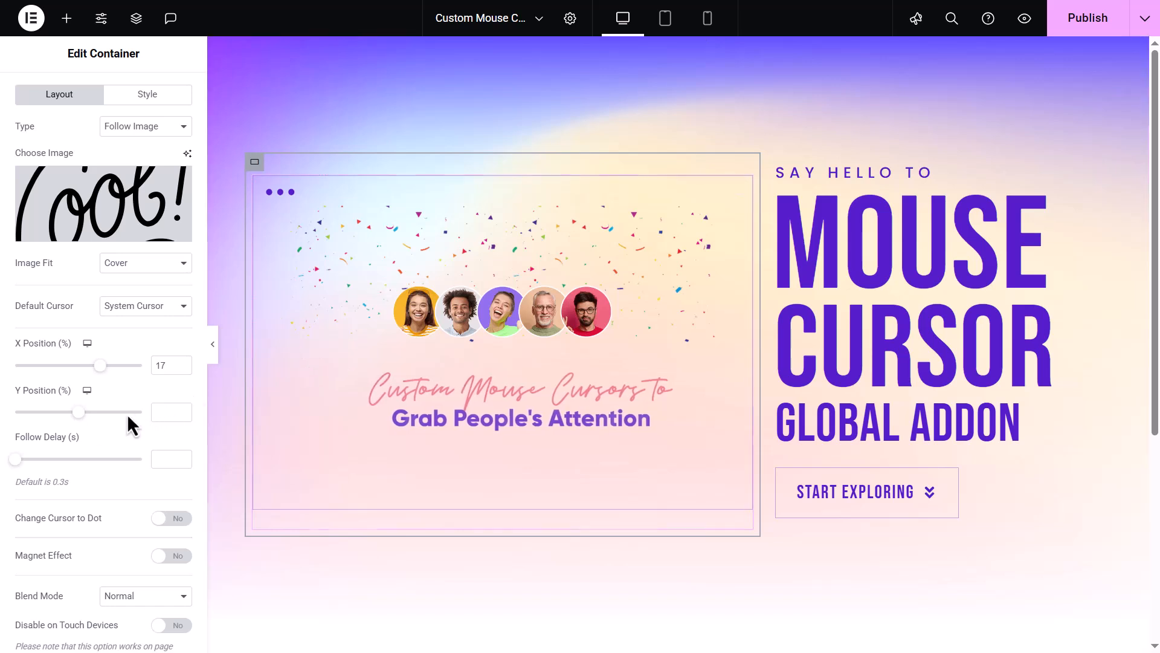
click(46, 413)
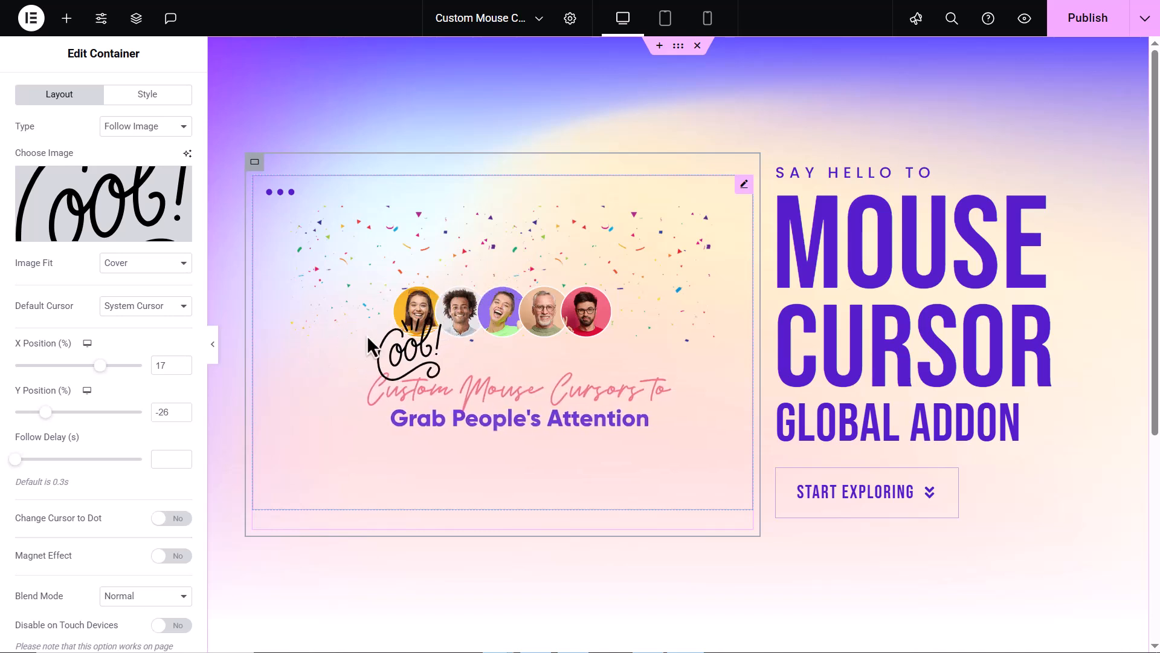
Try a follow delay of 2.7 s, set it to 0 instead, and toggle Change Cursor to Dot.
click(49, 458)
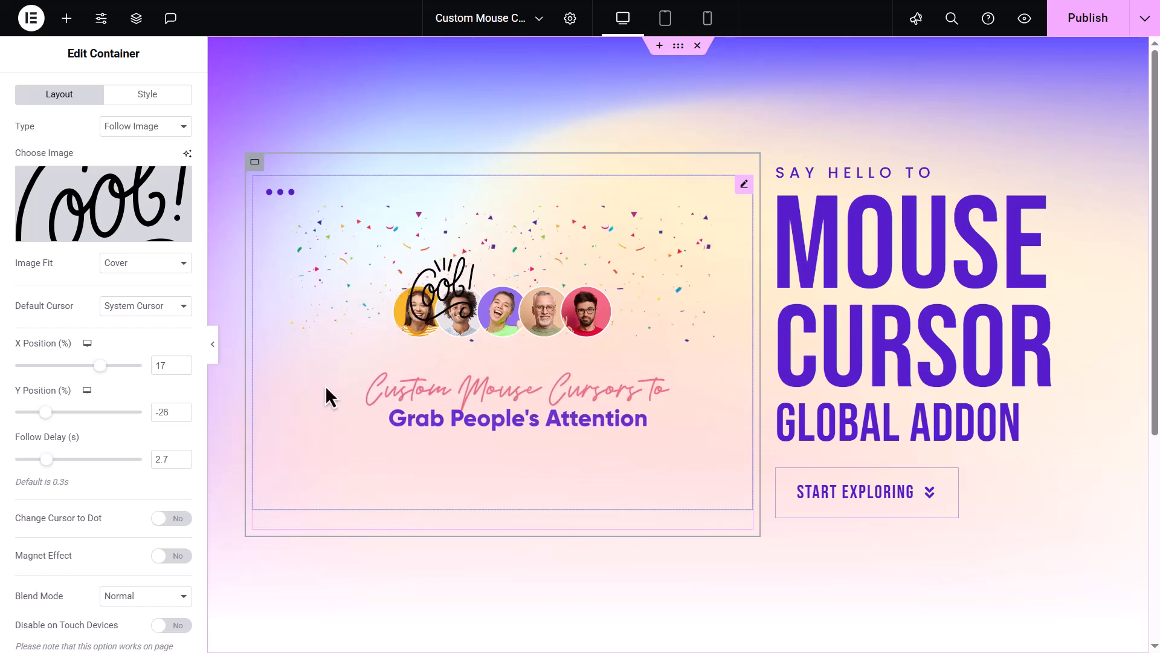
double_click(173, 458)
text(0)
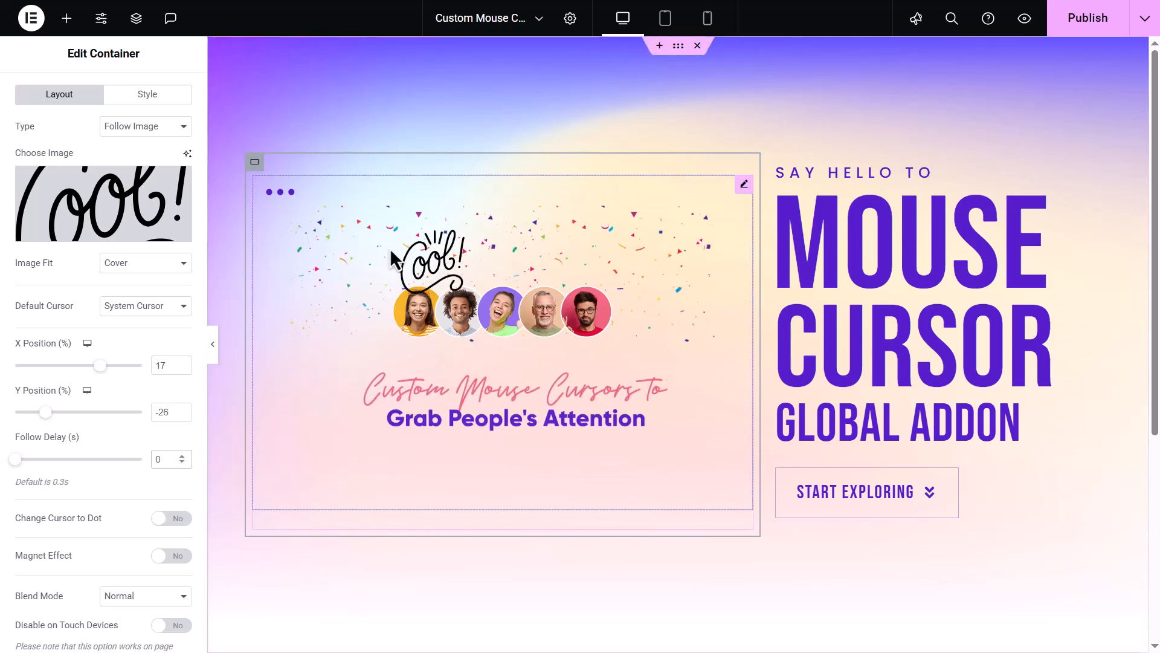
click(171, 518)
scroll(175, 519, down, 1)
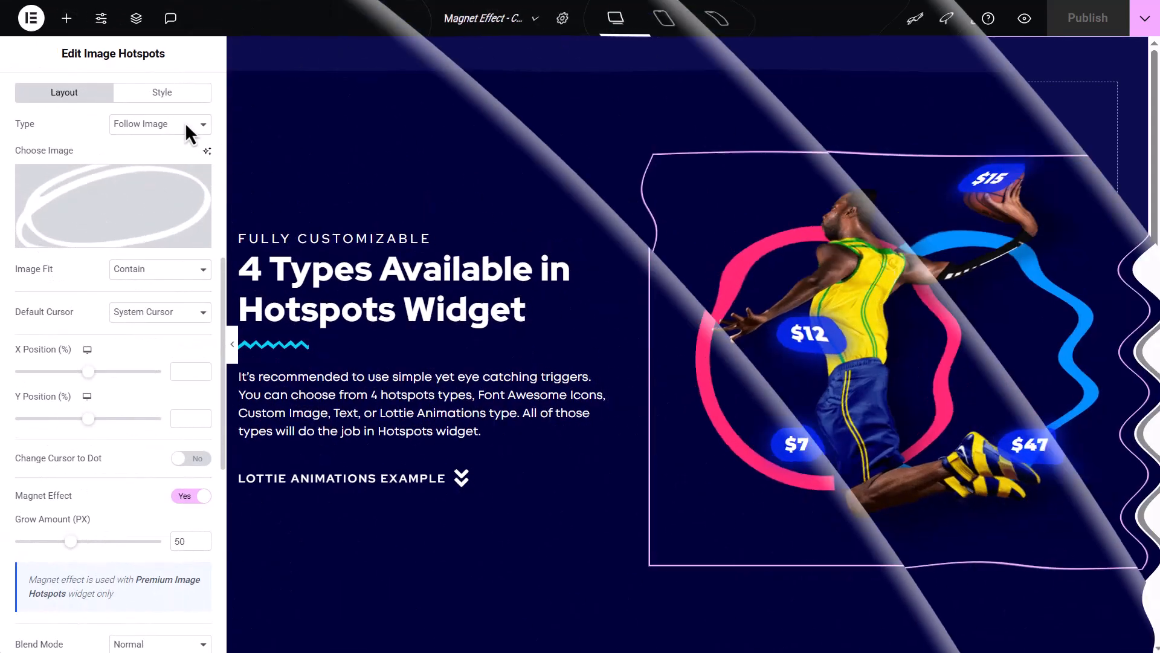
Try a Magnet Effect grow amount of 105 px on the Image Hotspots widget's cursor and undo it.
click(185, 125)
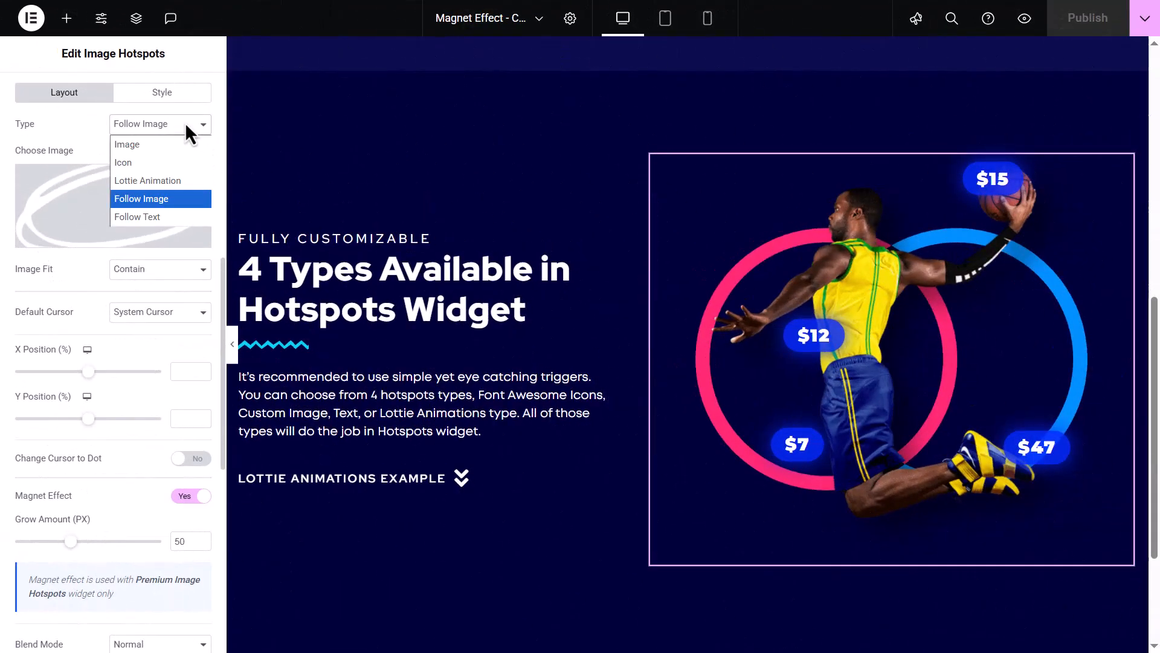
click(186, 124)
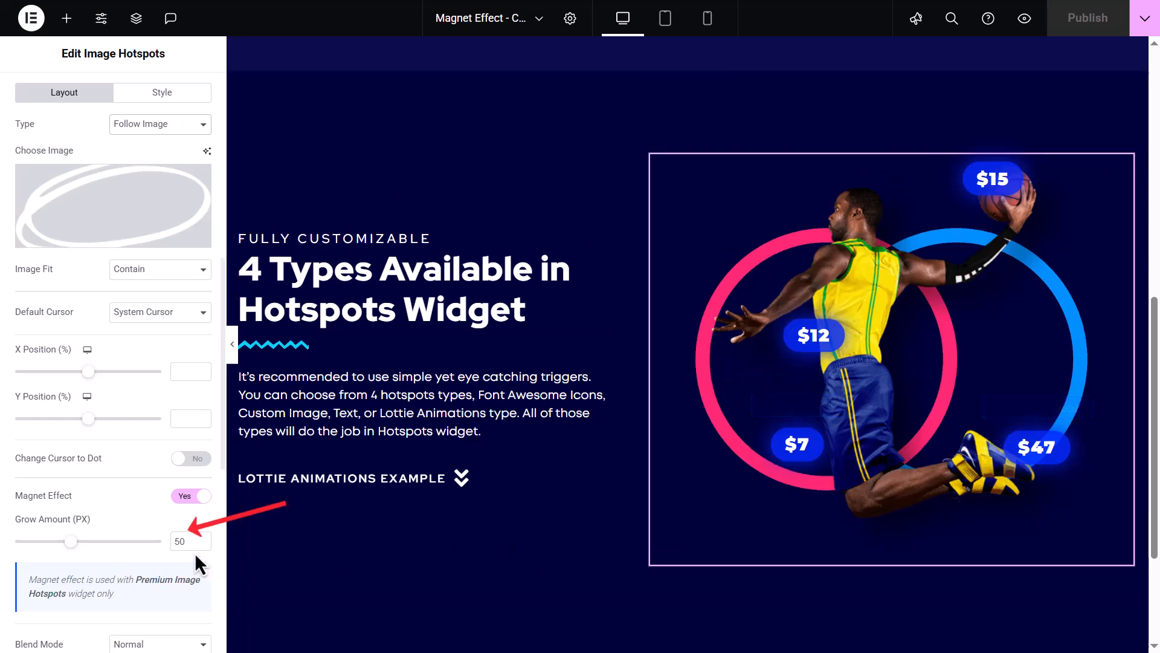
click(133, 542)
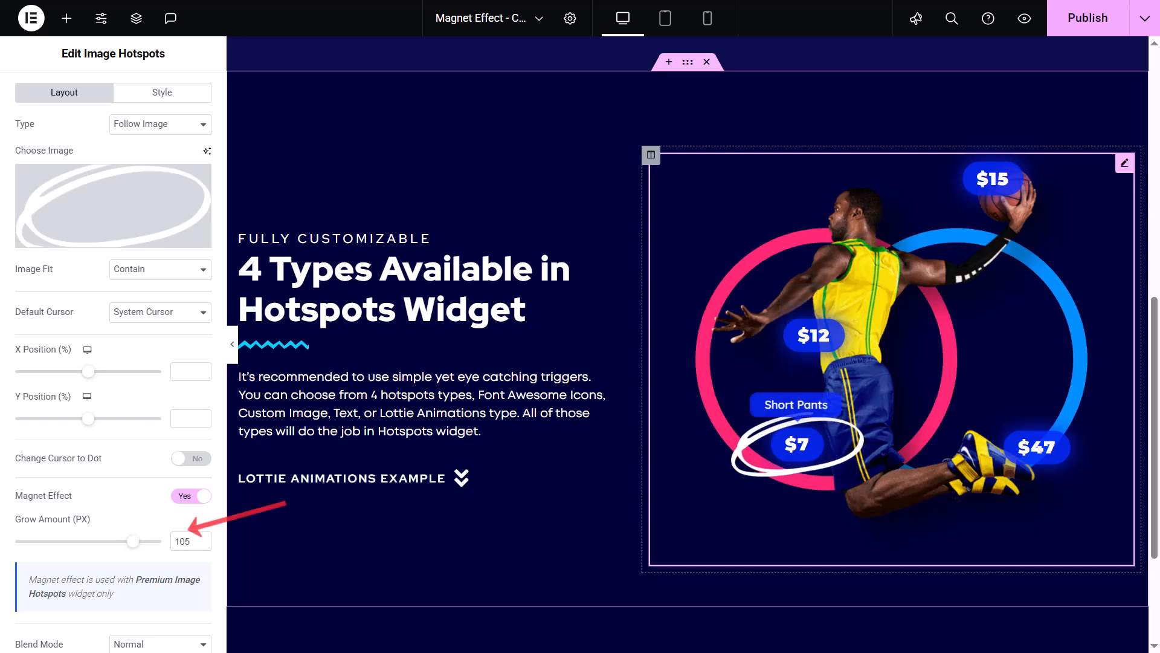
key(ctrl+z)
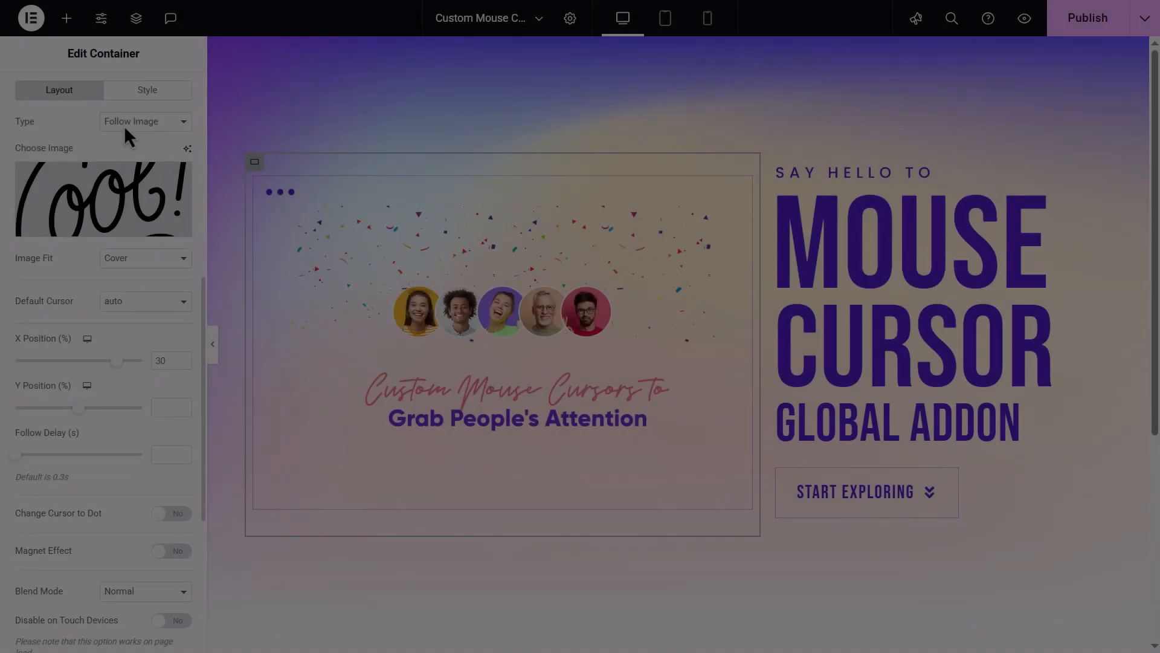
Set the container's cursor type to Follow Text with the text "Drag".
click(125, 123)
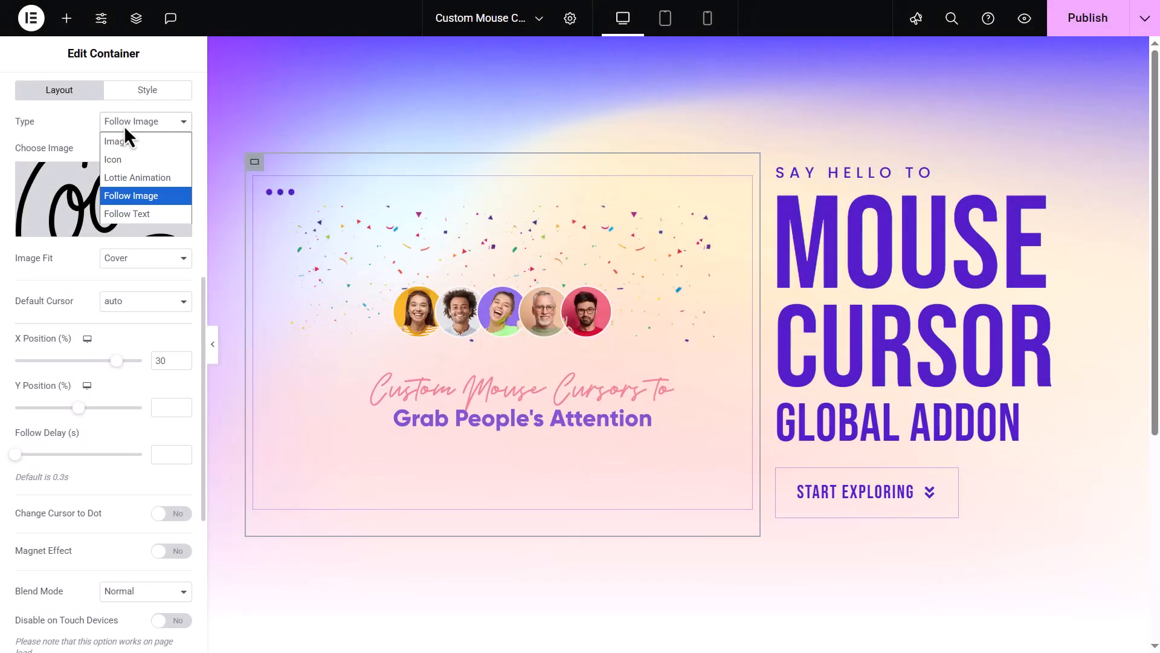
click(128, 214)
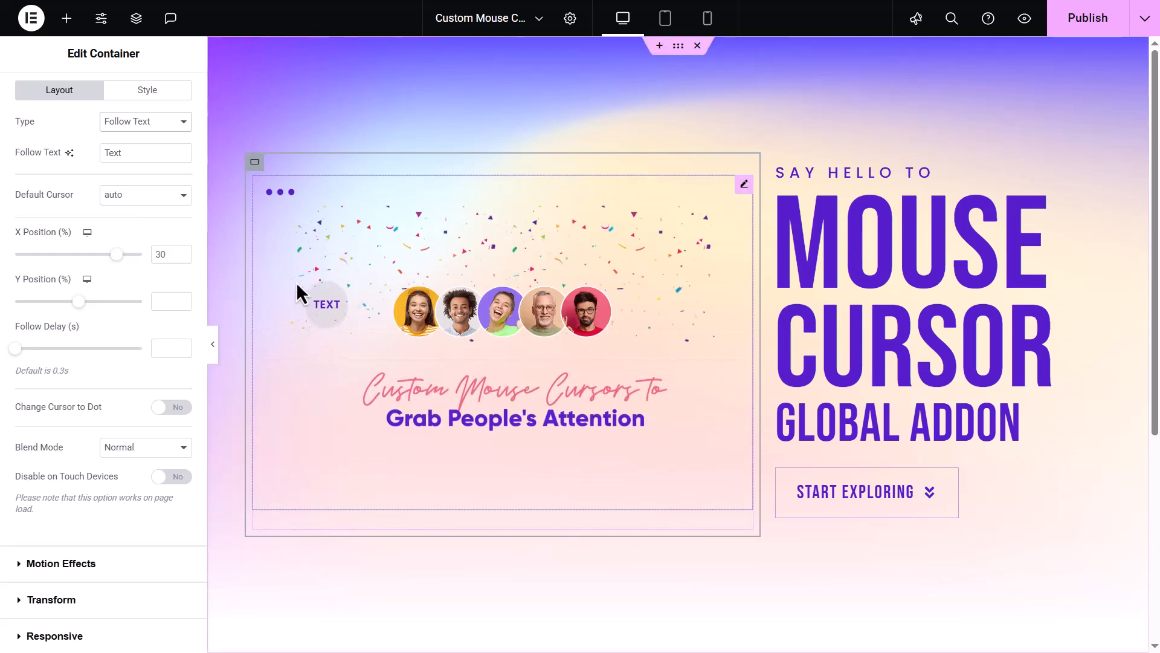
click(116, 155)
text(Drag)
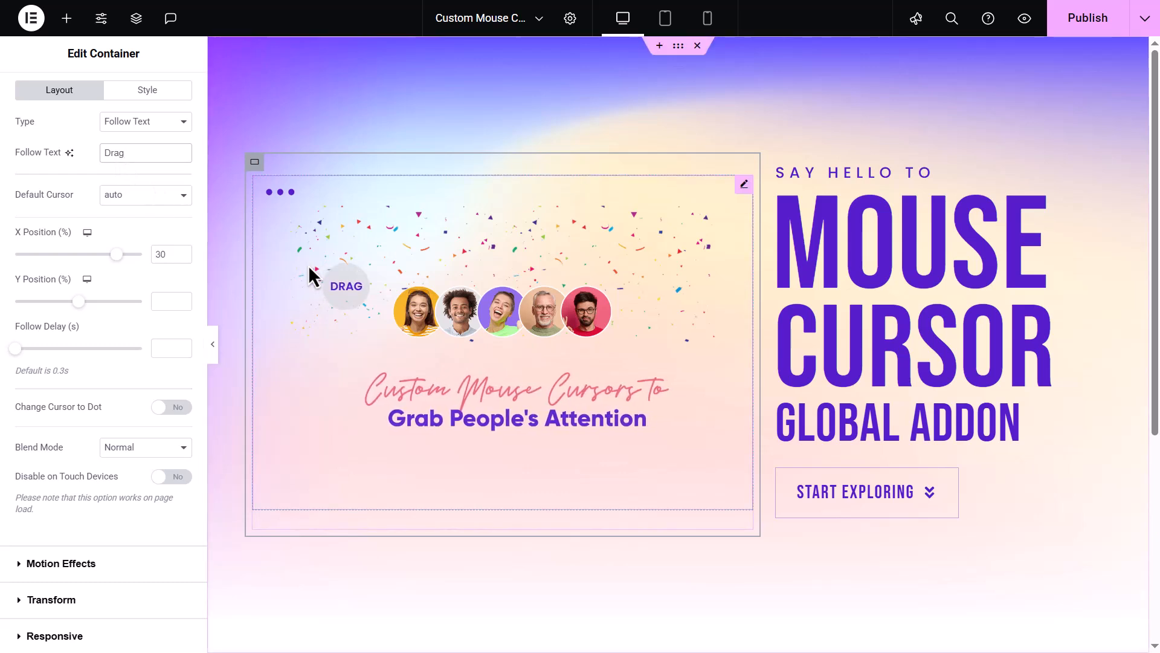
Try the Exclusion and Luminosity blend modes on the text cursor, and set the blend mode back to Normal.
click(176, 452)
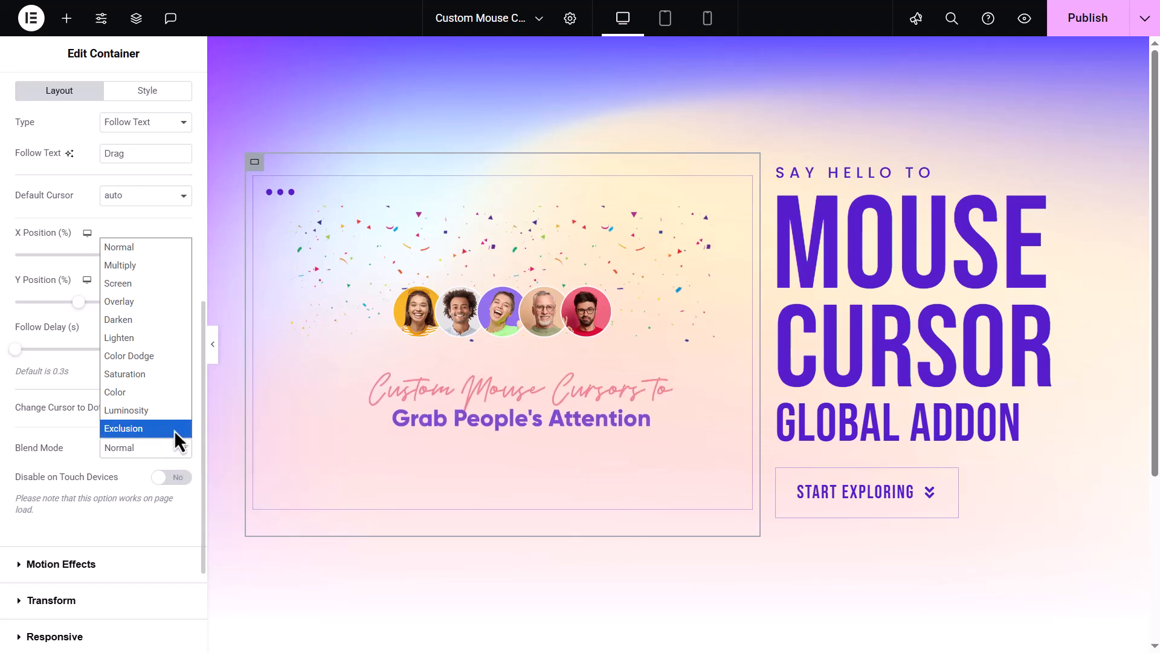
click(174, 427)
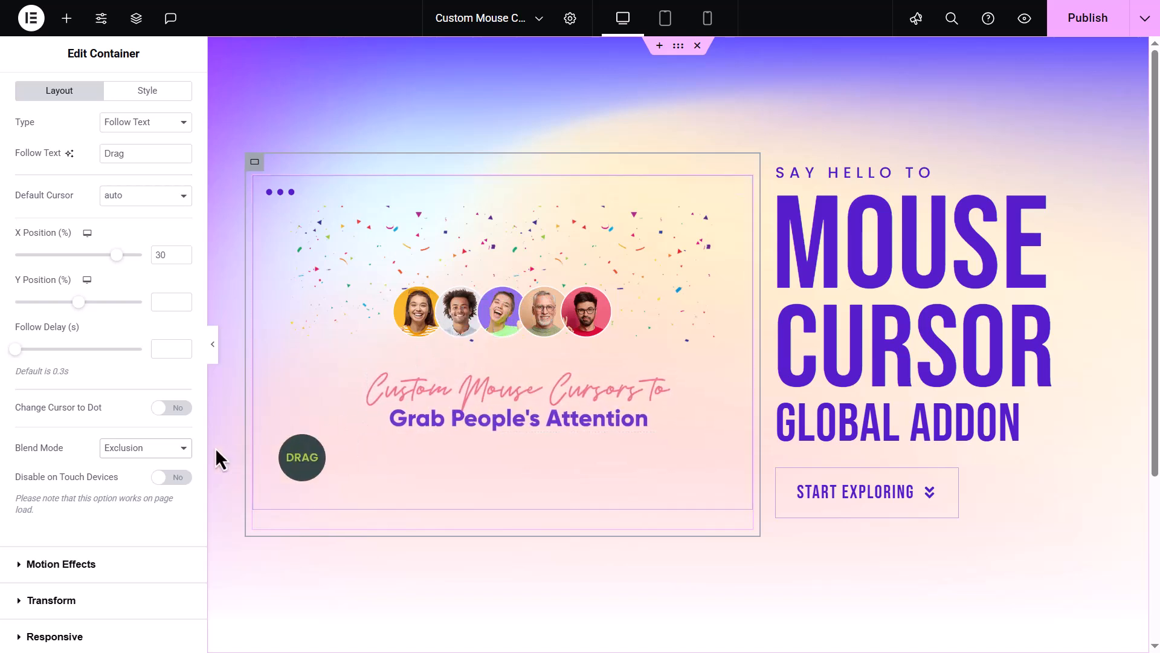
click(180, 448)
click(162, 411)
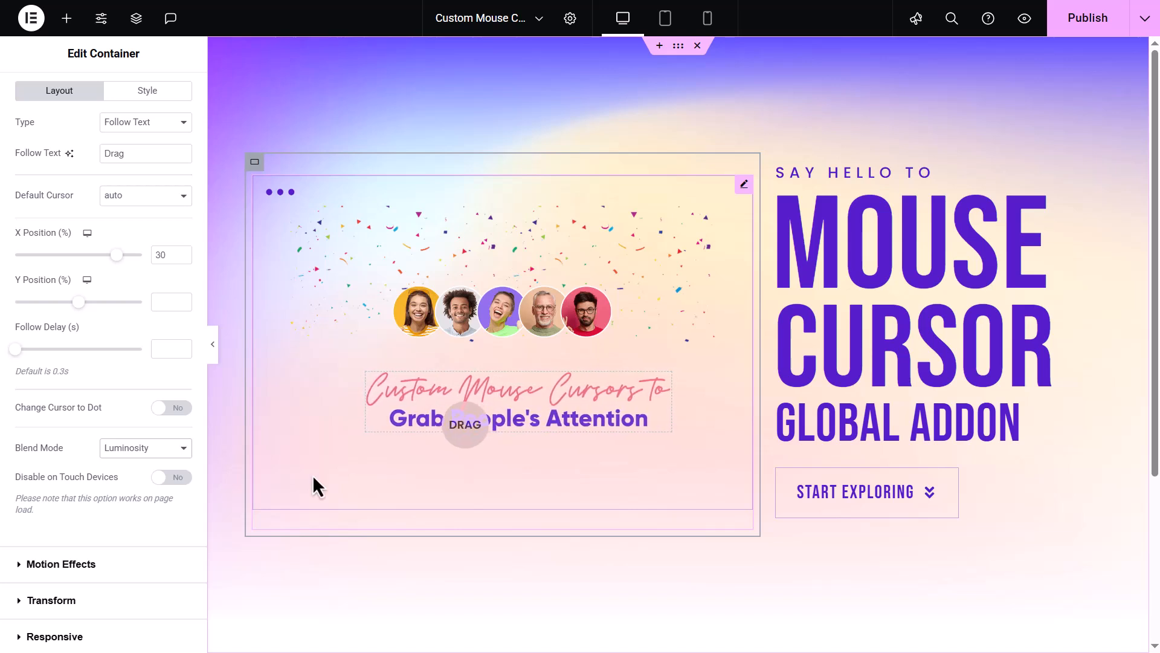
click(182, 449)
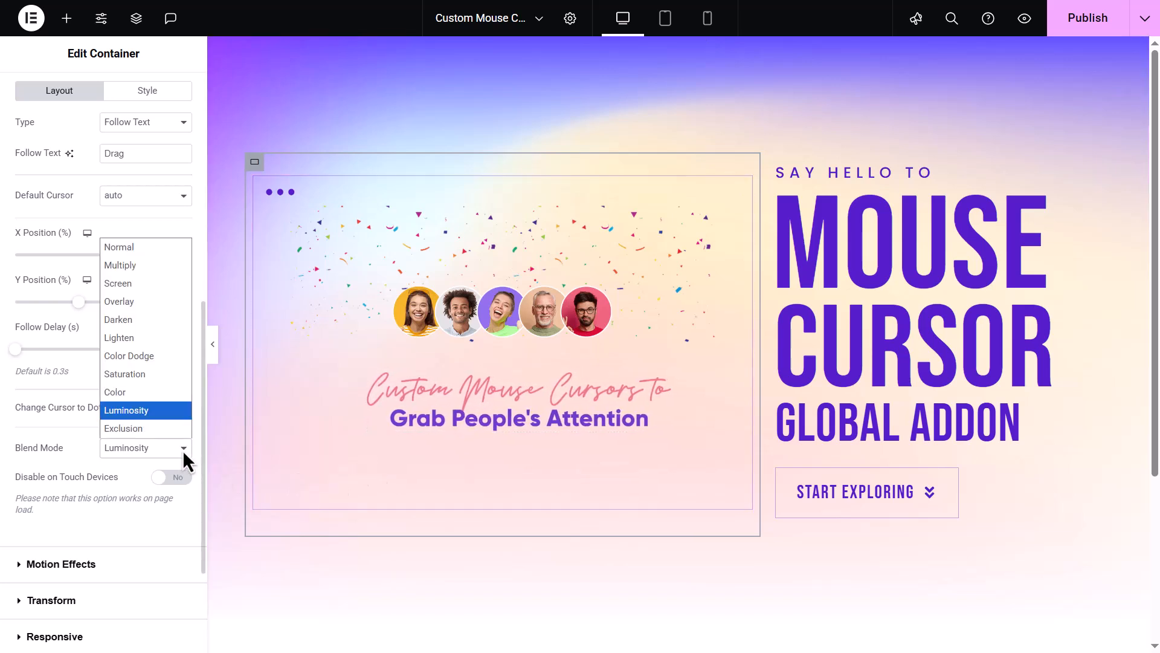
click(147, 254)
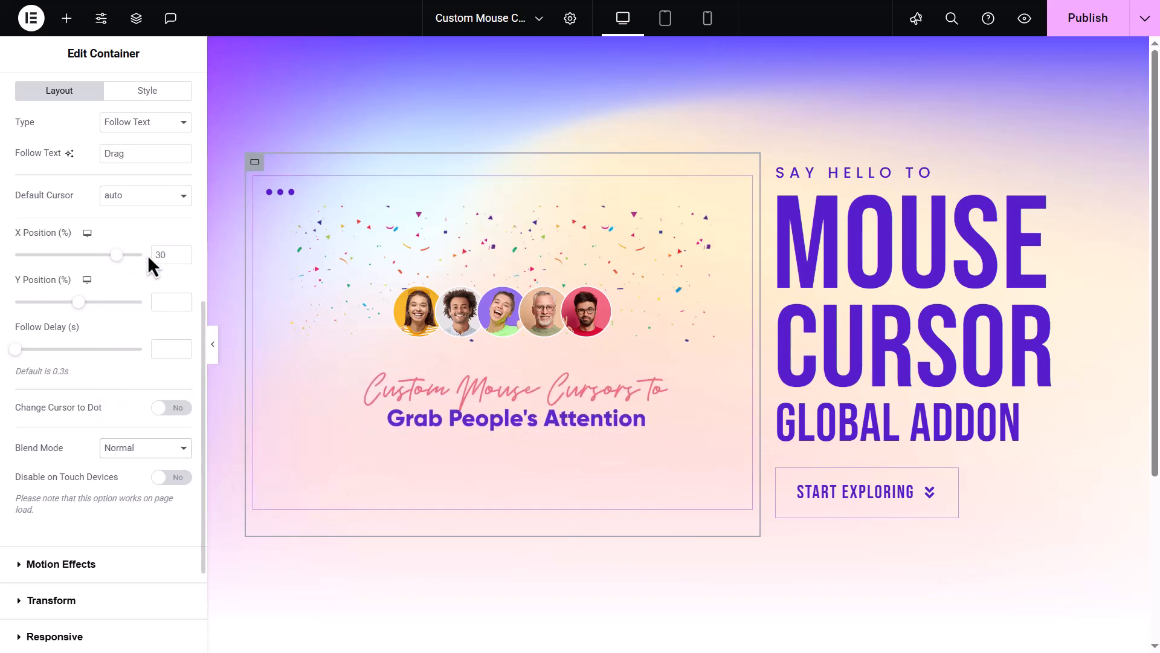
Disable the text cursor on touch devices and look through its typography settings.
click(180, 477)
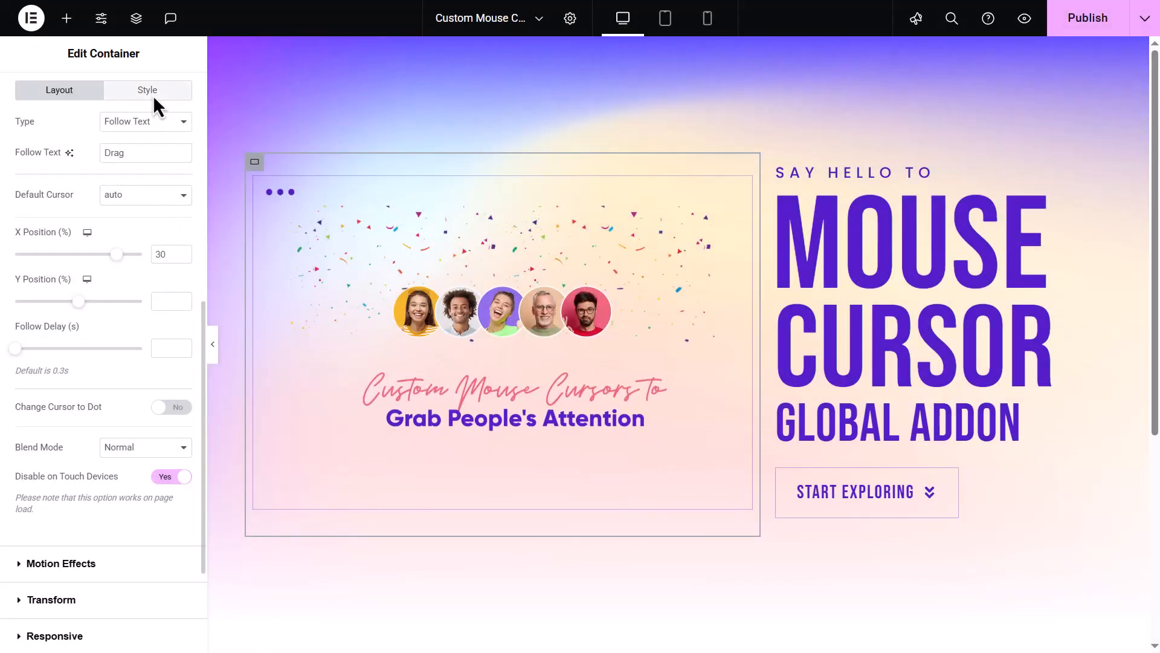
click(154, 96)
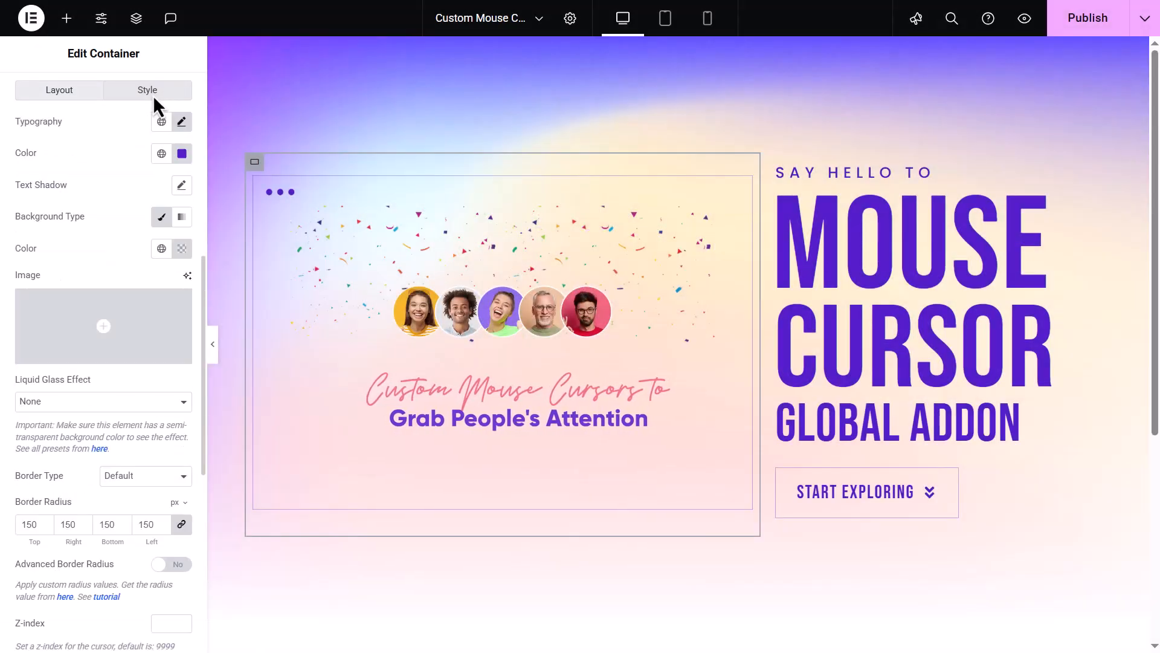
click(180, 122)
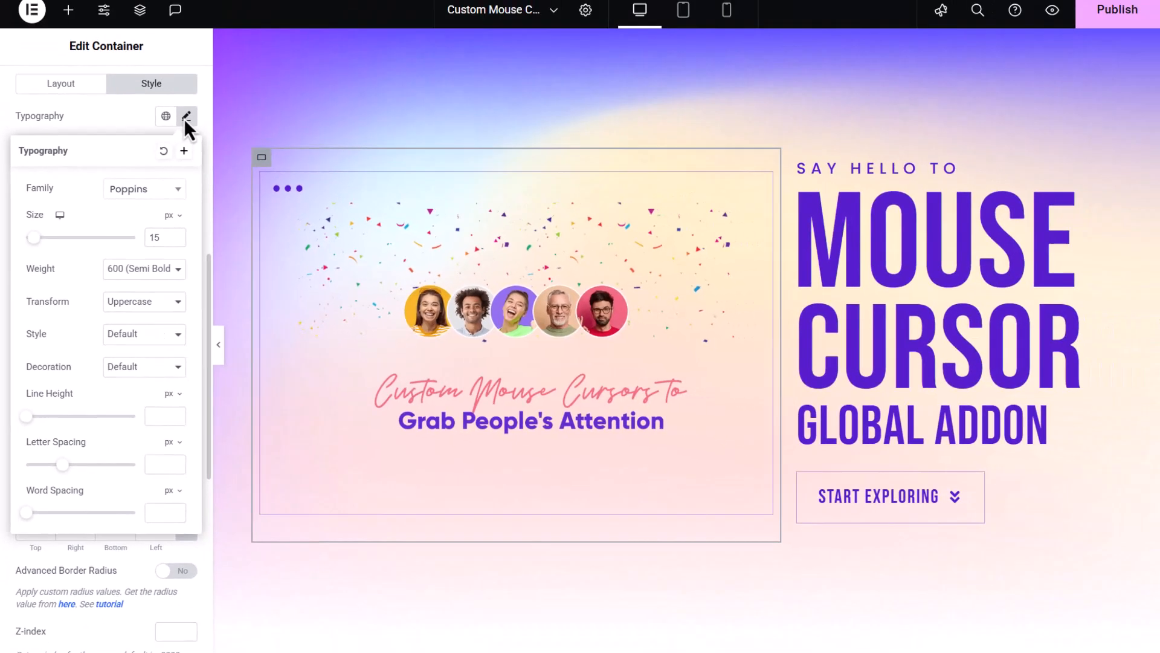
click(226, 72)
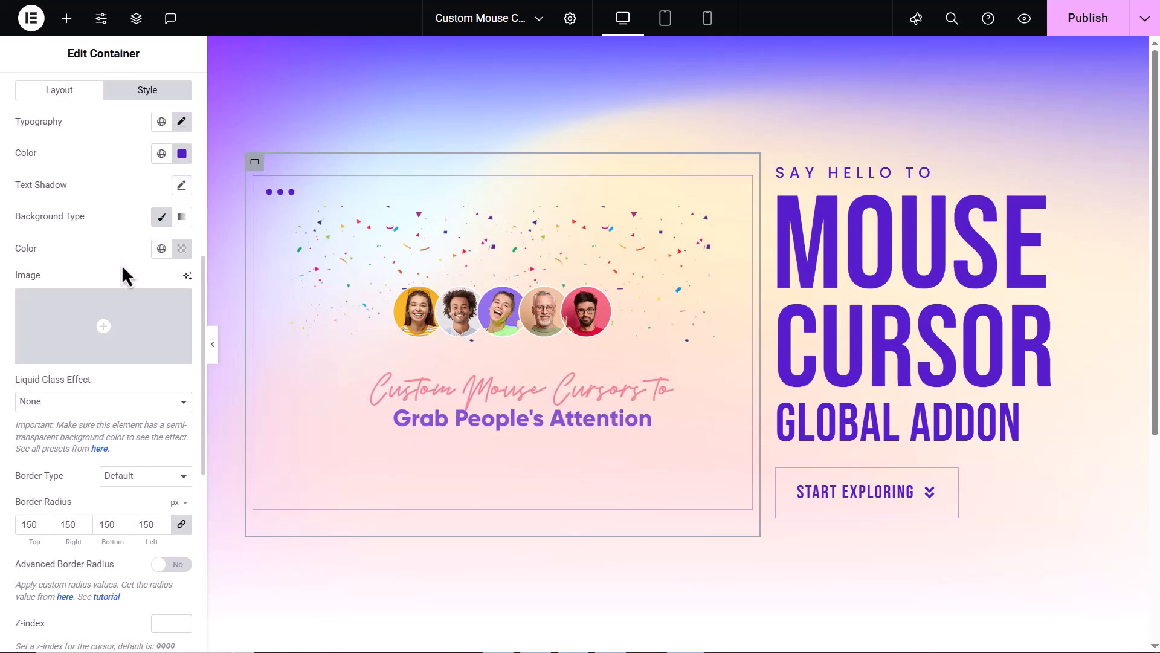
Apply the Preset 03 liquid glass effect to the text cursor.
scroll(122, 266, down, 3)
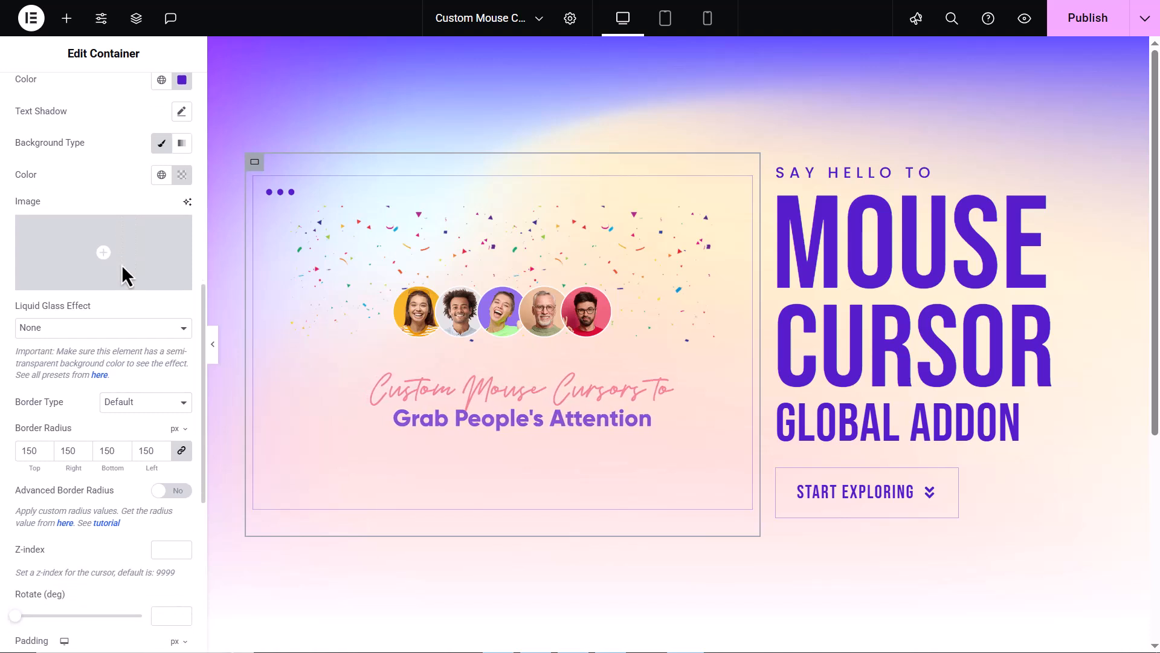
scroll(122, 266, down, 1)
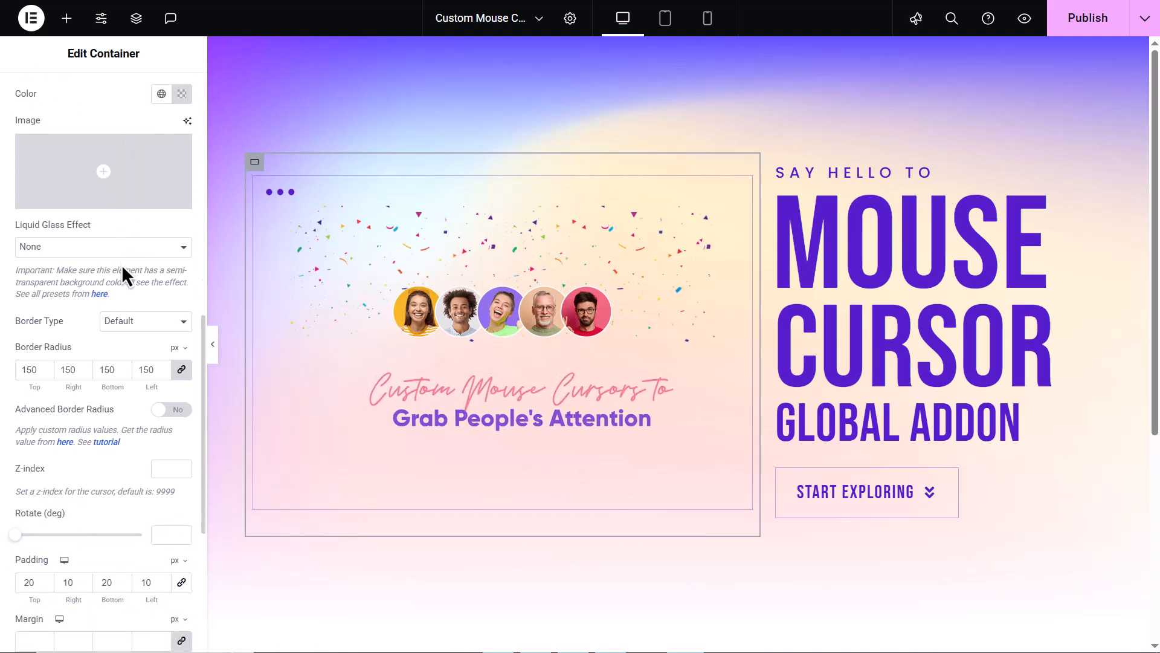
click(141, 247)
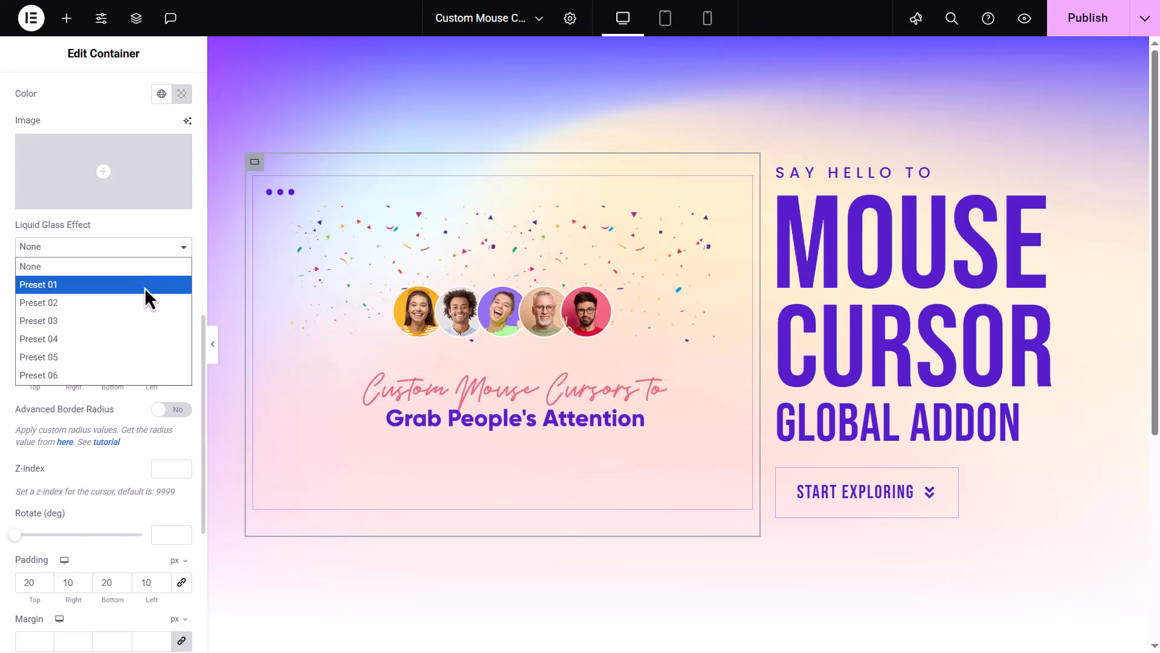
click(149, 320)
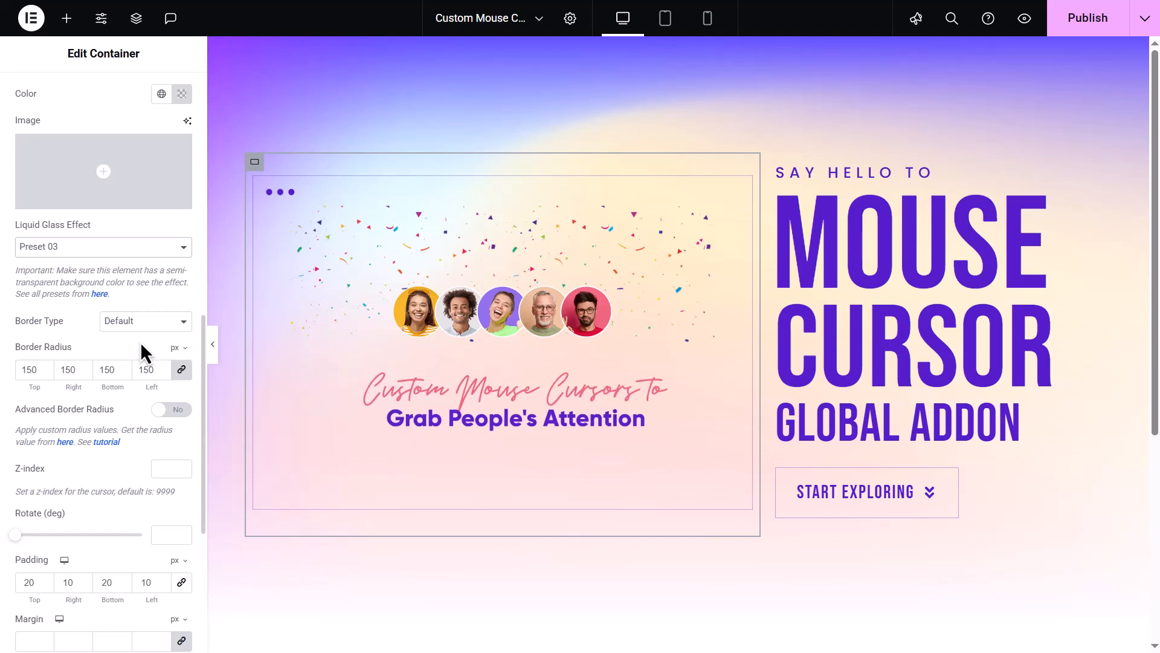
Enable the advanced border radius for the text cursor and paste a custom radius value starting with 26% 74% 36%.
click(171, 417)
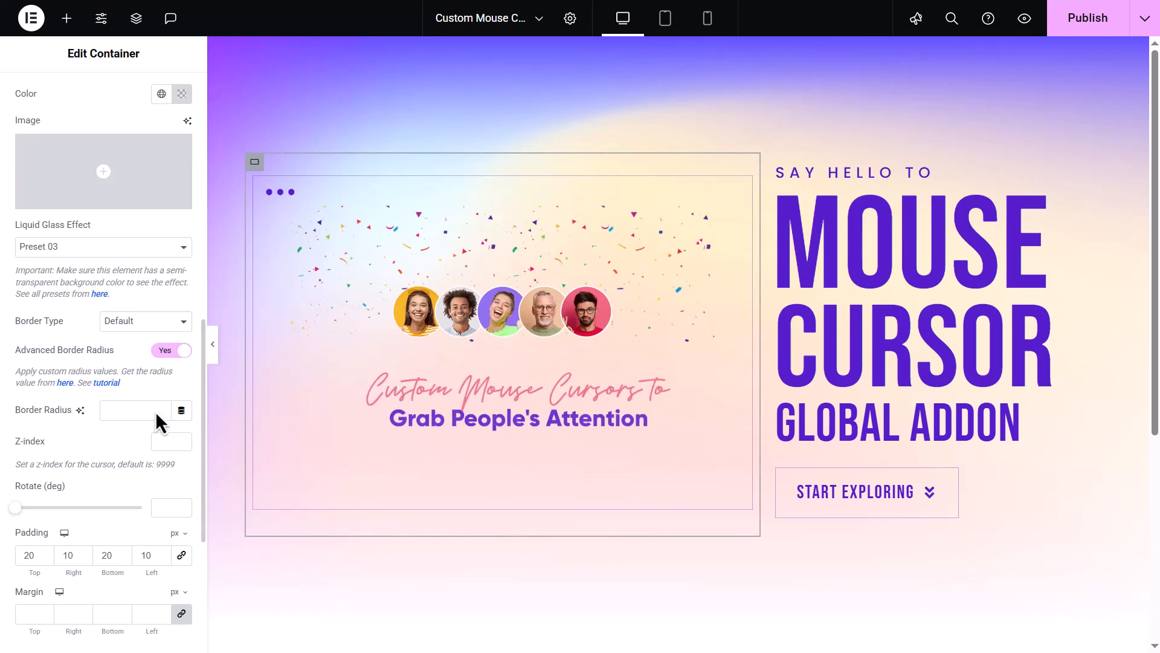
click(151, 408)
key(ctrl+v)
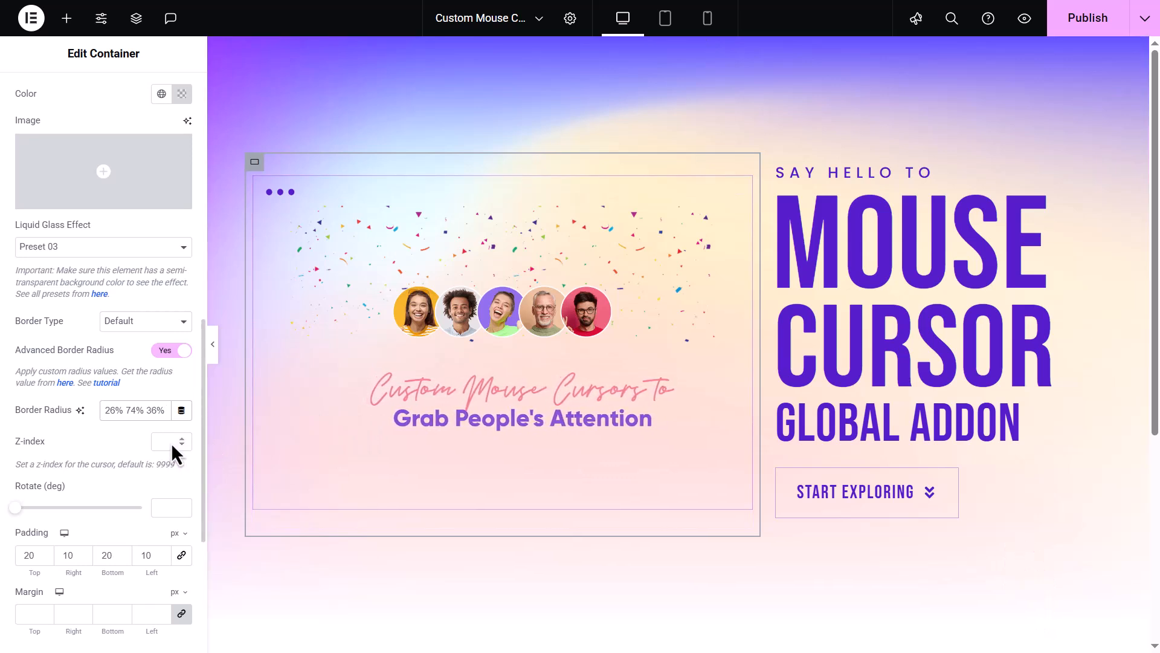
scroll(133, 487, down, 2)
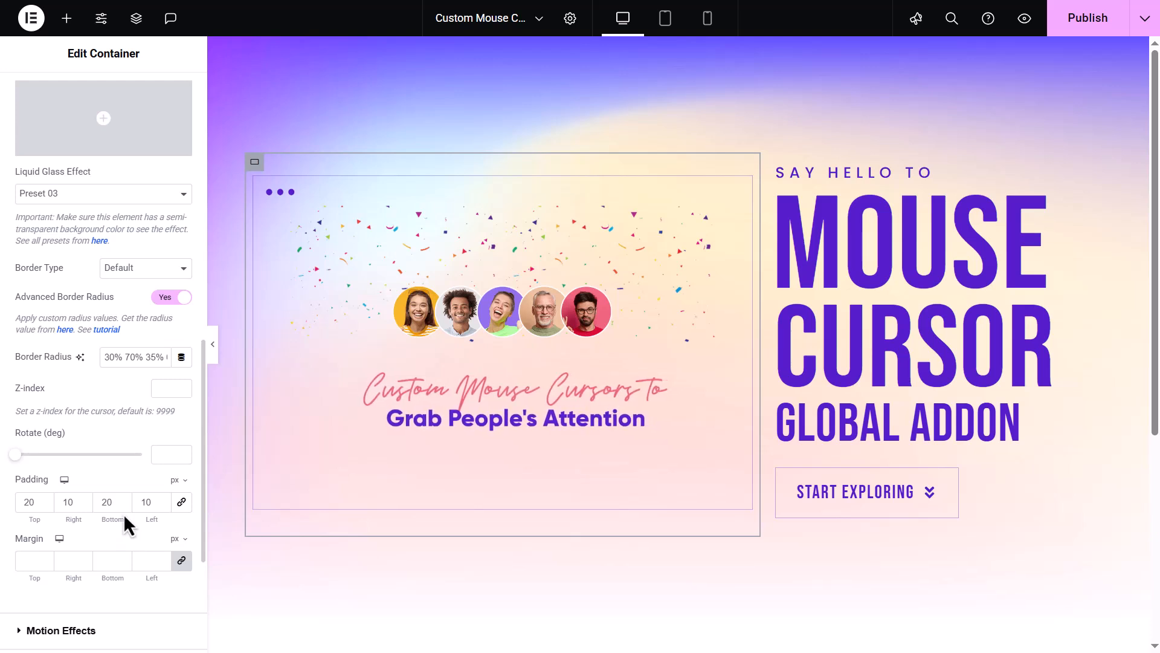
scroll(119, 491, up, 6)
scroll(113, 469, up, 2)
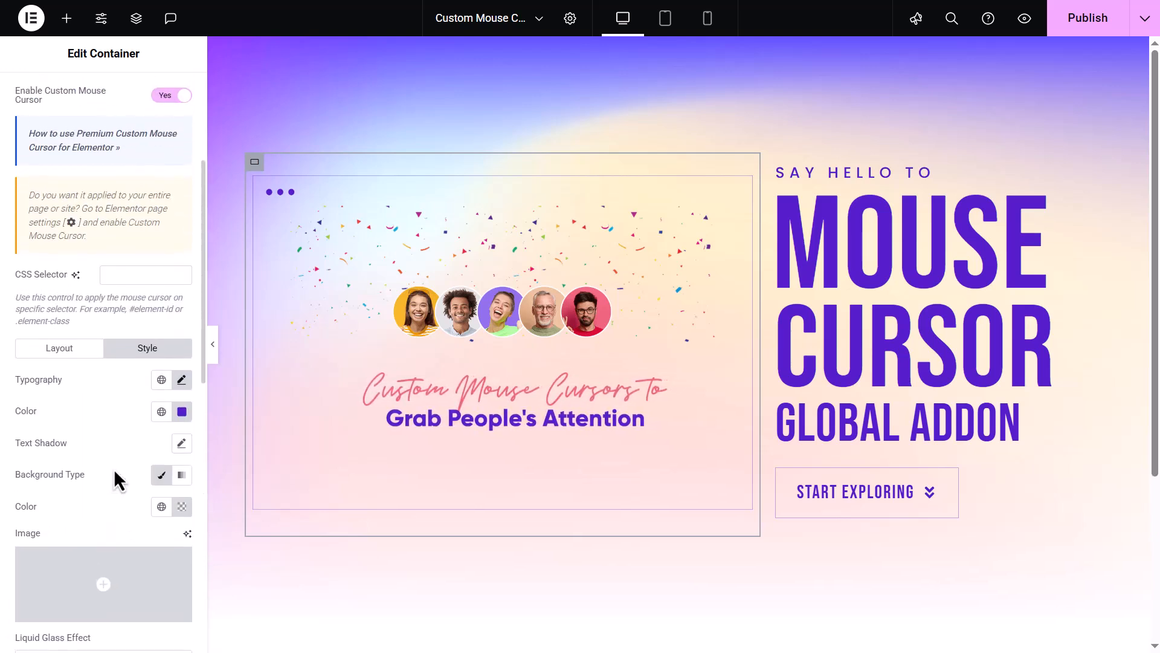
Enable the Custom Mouse Cursor for the whole page in the page settings.
click(168, 99)
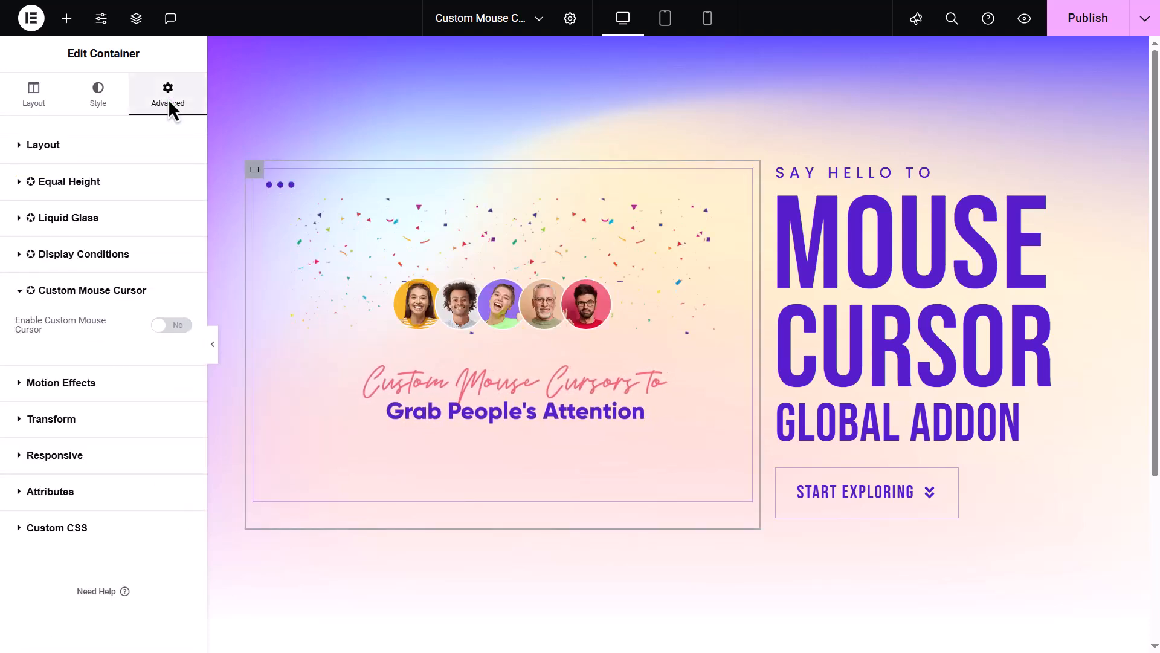
click(570, 18)
scroll(61, 398, down, 3)
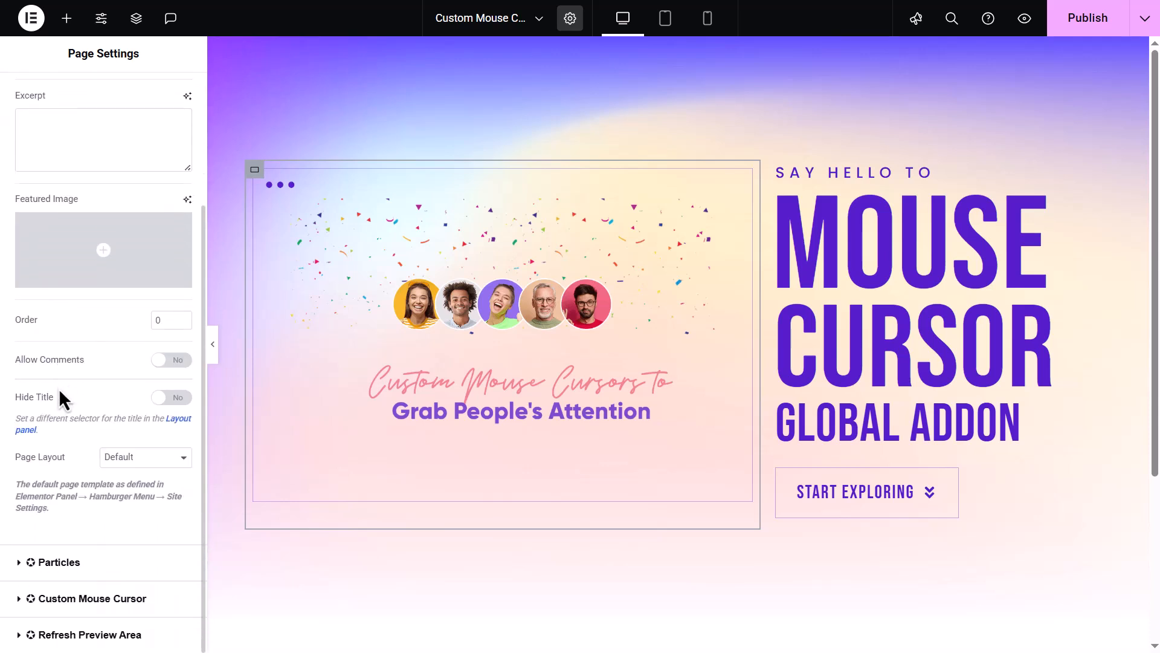
click(119, 597)
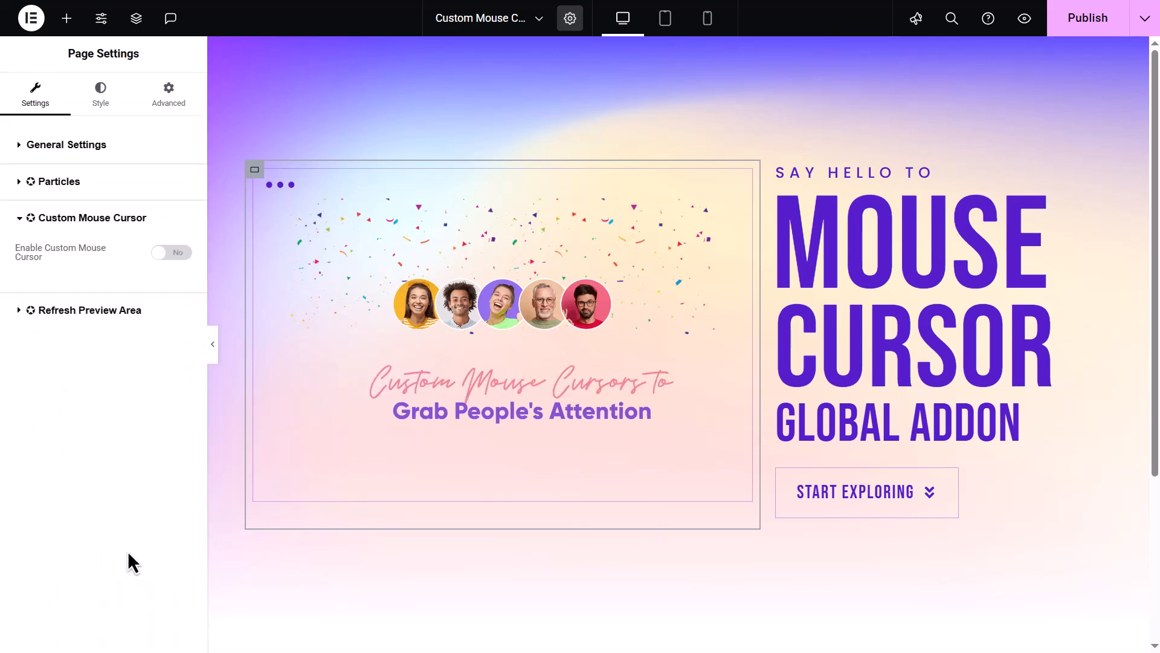
click(175, 259)
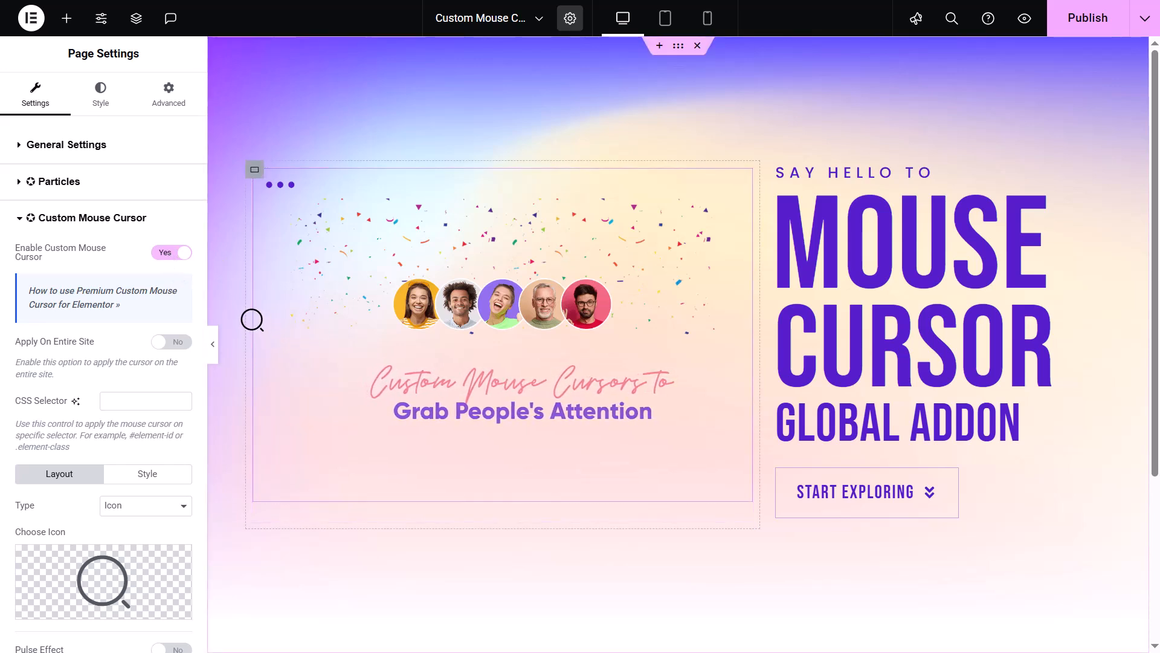
Try applying the page's custom cursor to the entire site, and set its CSS selector to .button-cursor.
click(179, 346)
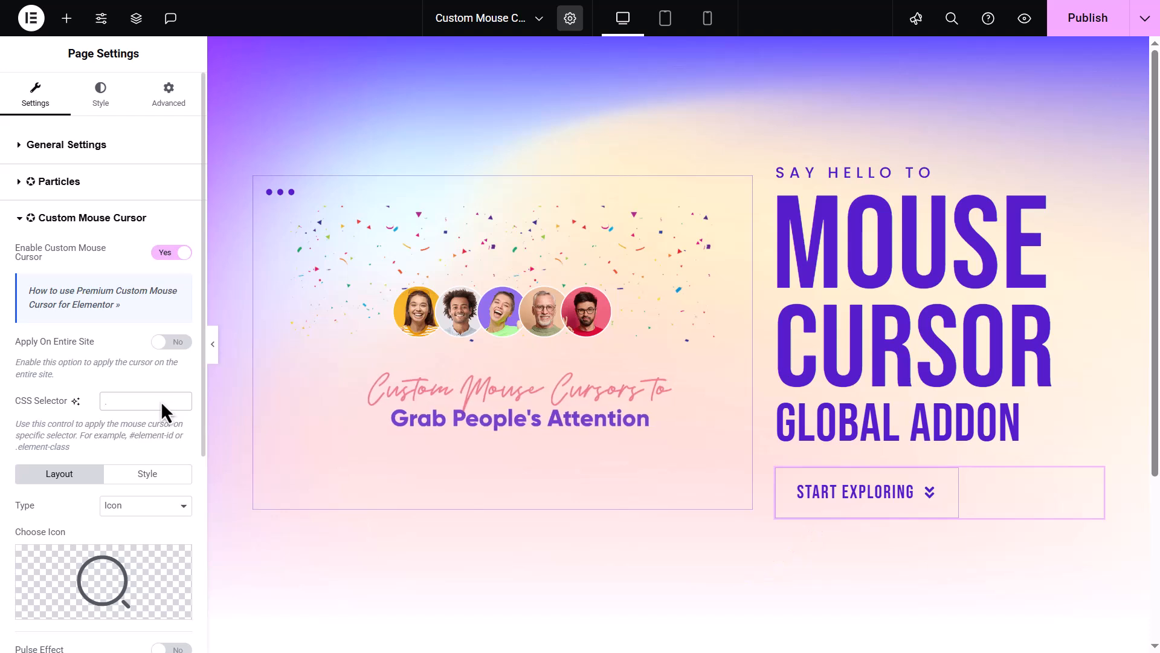
text(.button-curso)
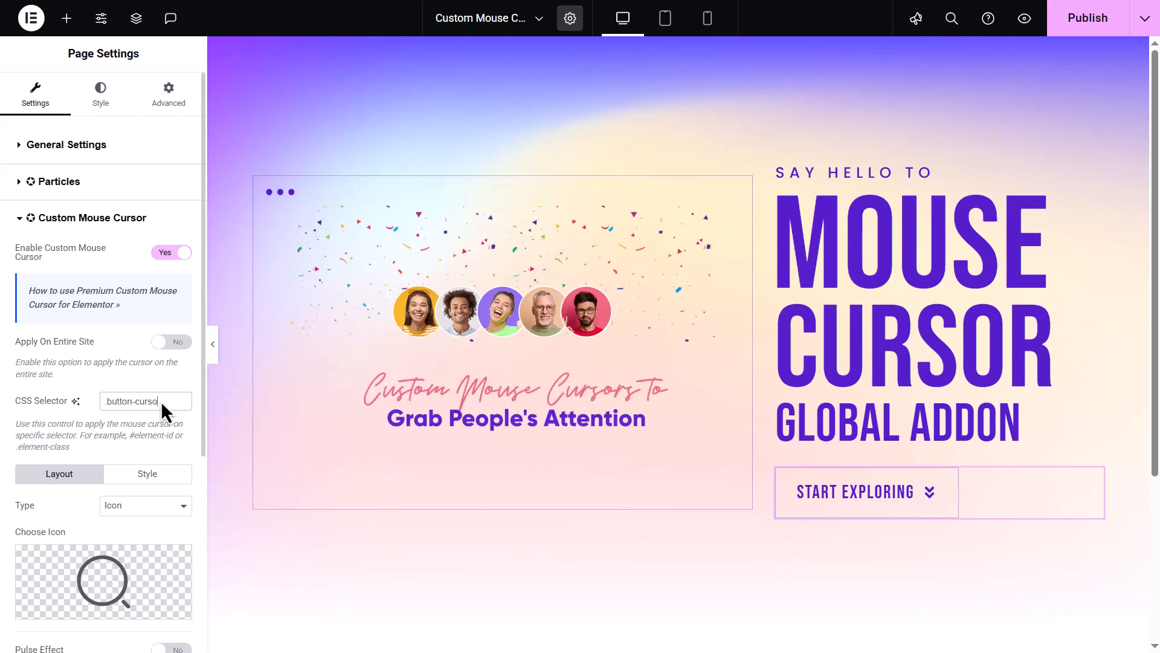
text(r)
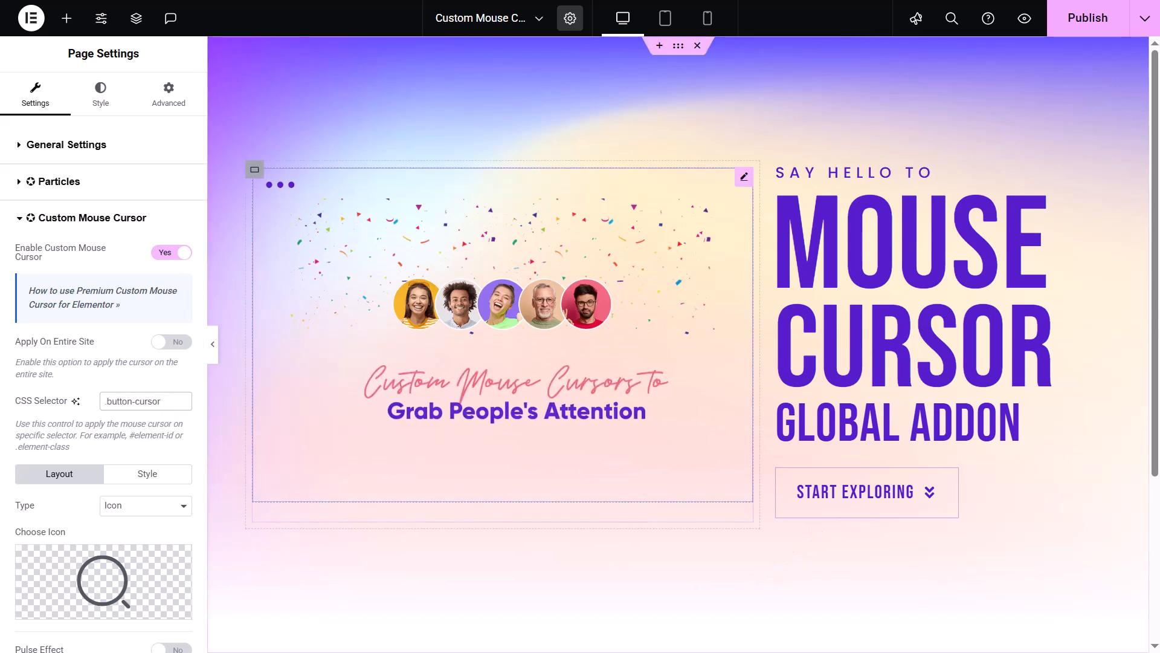
Assign the CSS class button-cursor to the Start Exploring button in its advanced layout settings.
click(1093, 477)
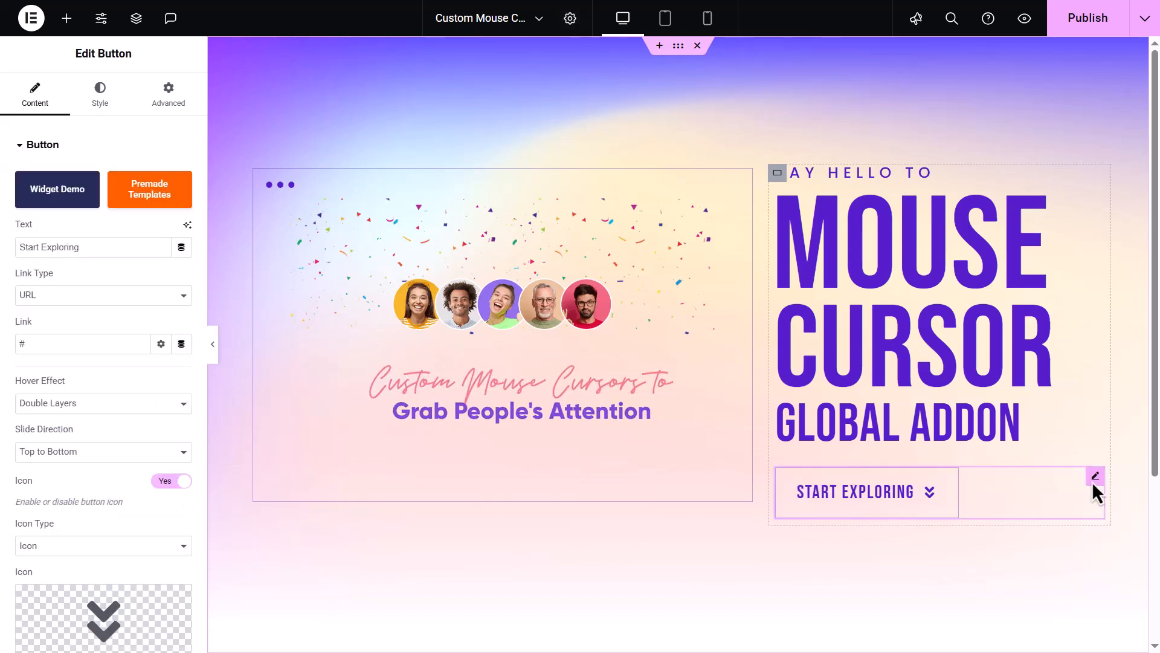
click(190, 104)
click(141, 582)
text(button-cursor)
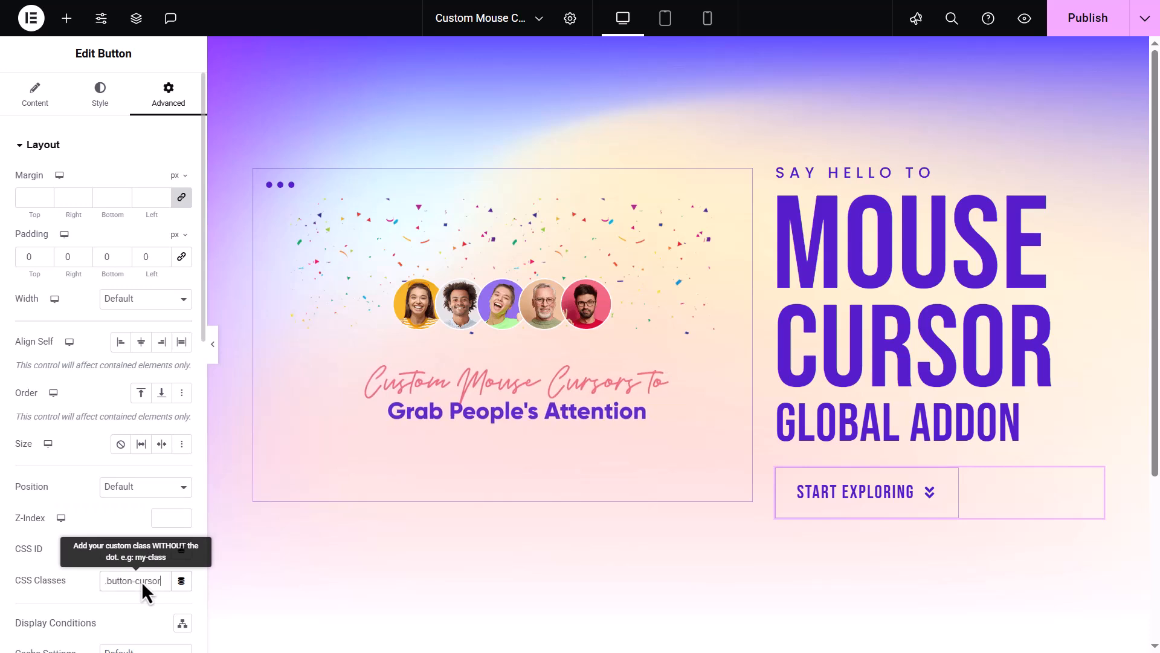